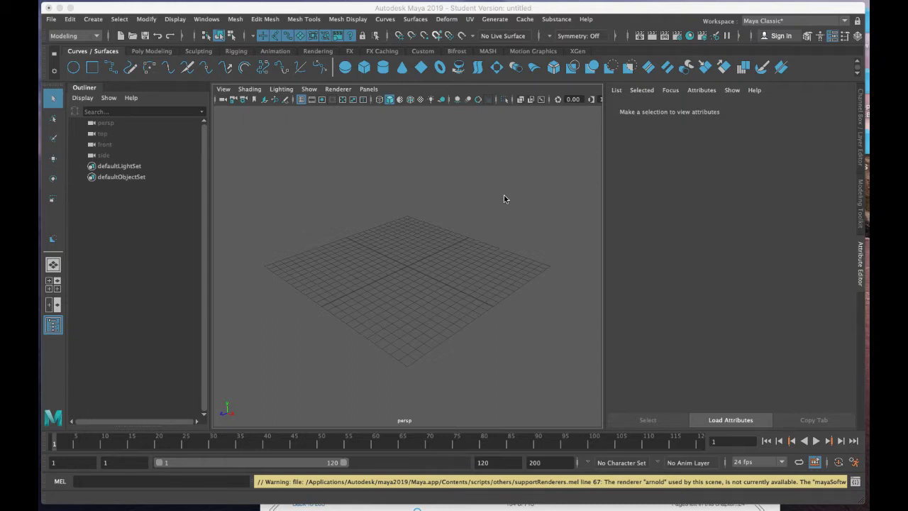
Create a NURBS sphere at the centre of the grid and scale it up uniformly to several times its size
left_click(345, 67)
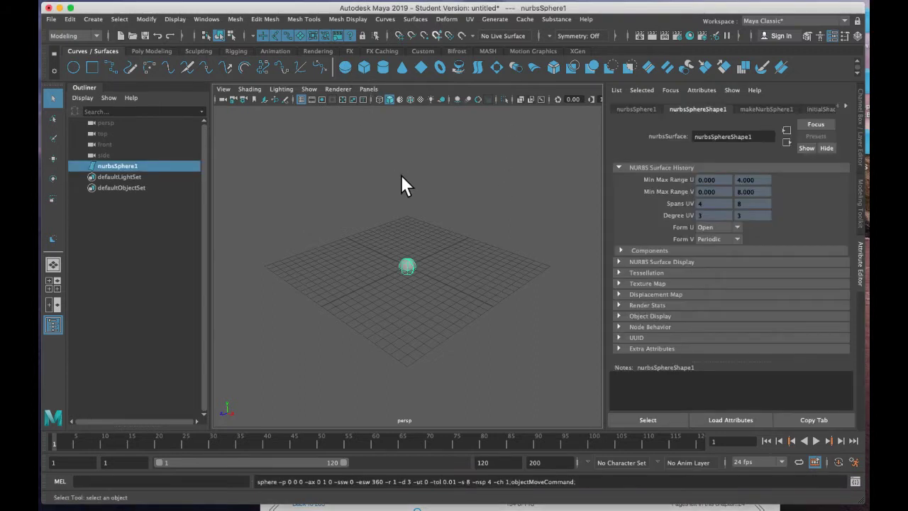
key("r")
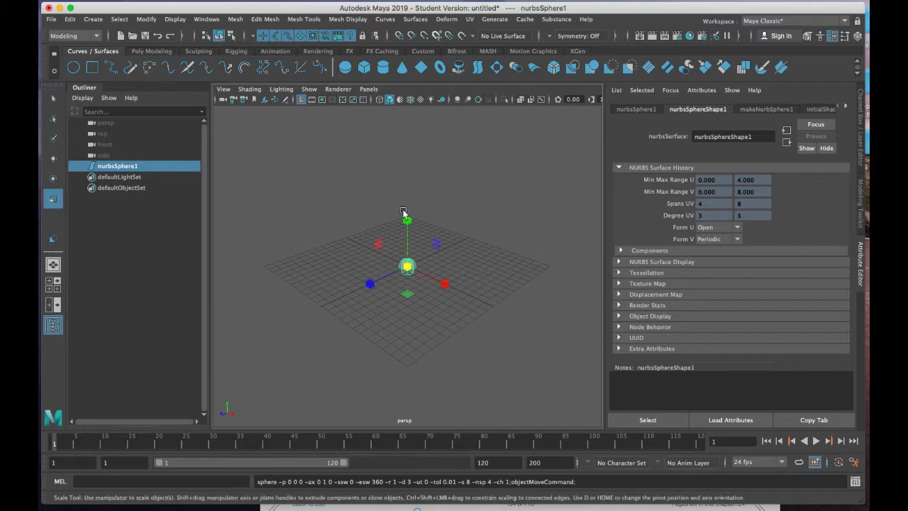
left_click_drag(408, 267, 445, 268)
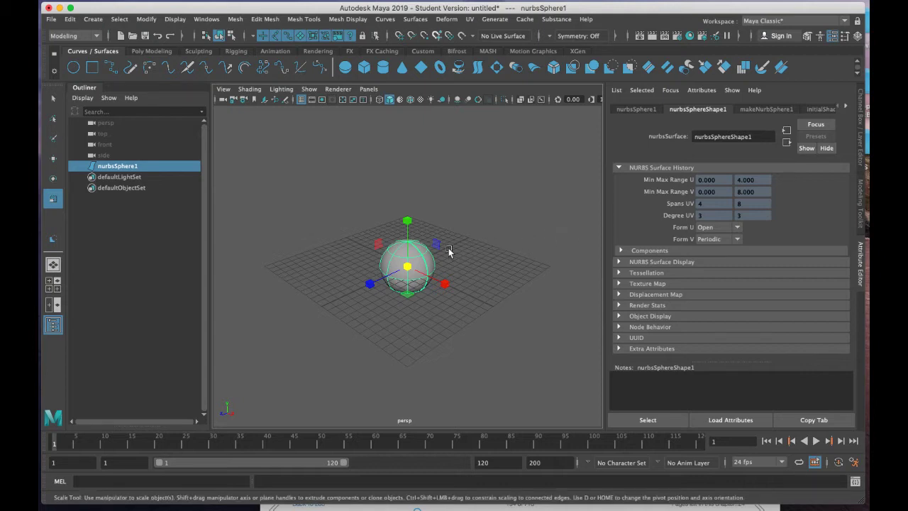
key("q")
scroll(422, 268, "down", 1)
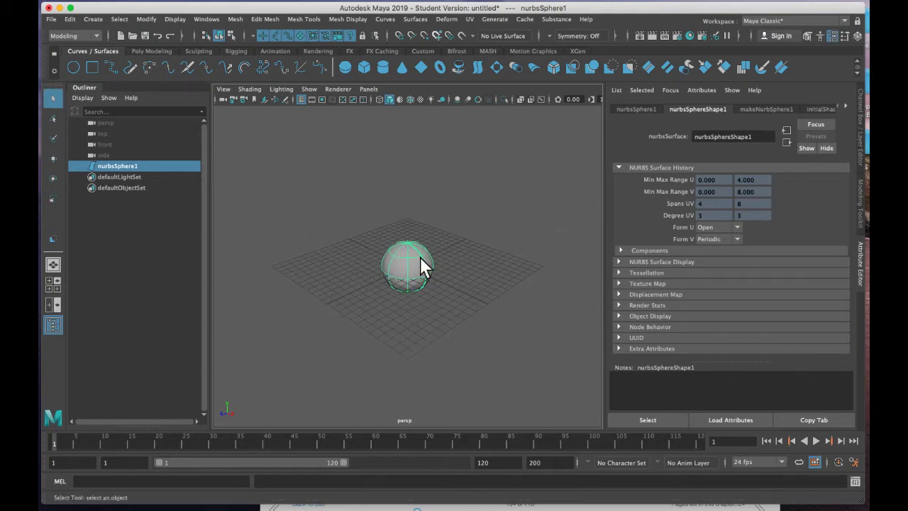
scroll(422, 268, "up", 4)
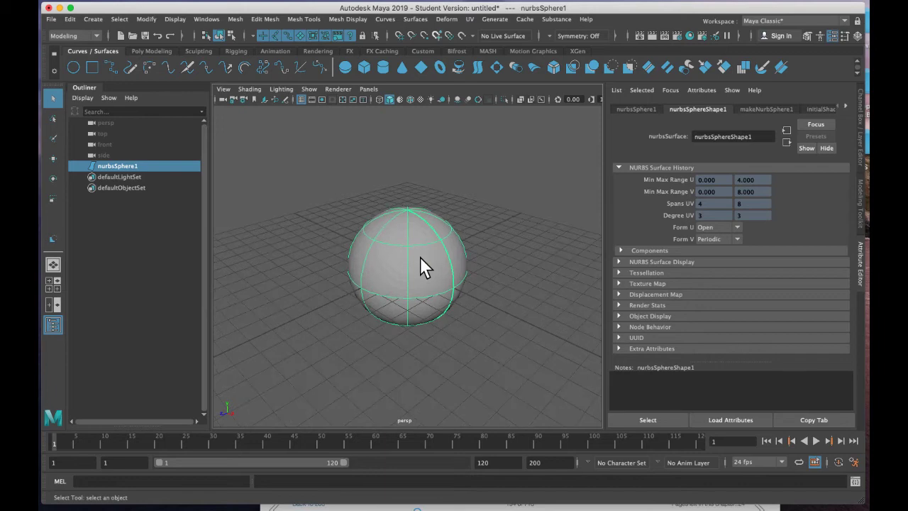
Select one surface patch just above the sphere's equator on its front side and duplicate it as a separate NURBS patch
left_click_drag(420, 258, 432, 244, "alt")
right_click(433, 242)
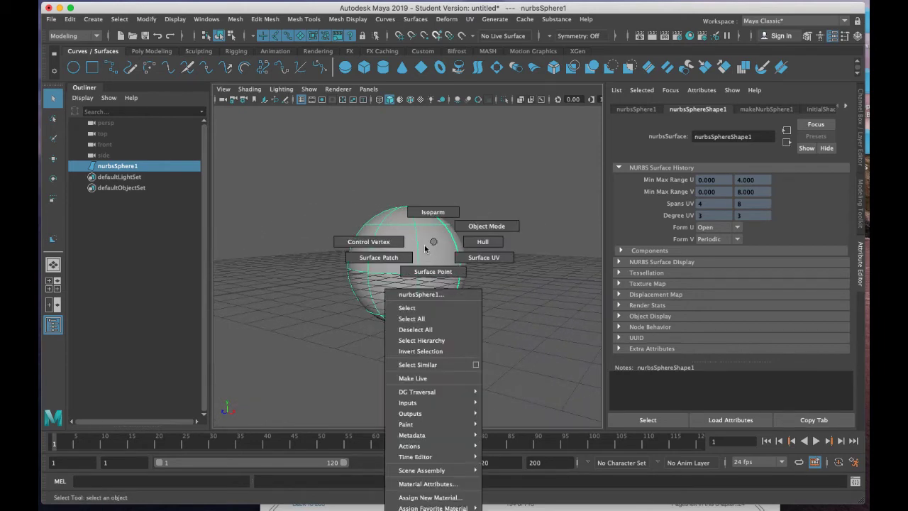
left_click(395, 258)
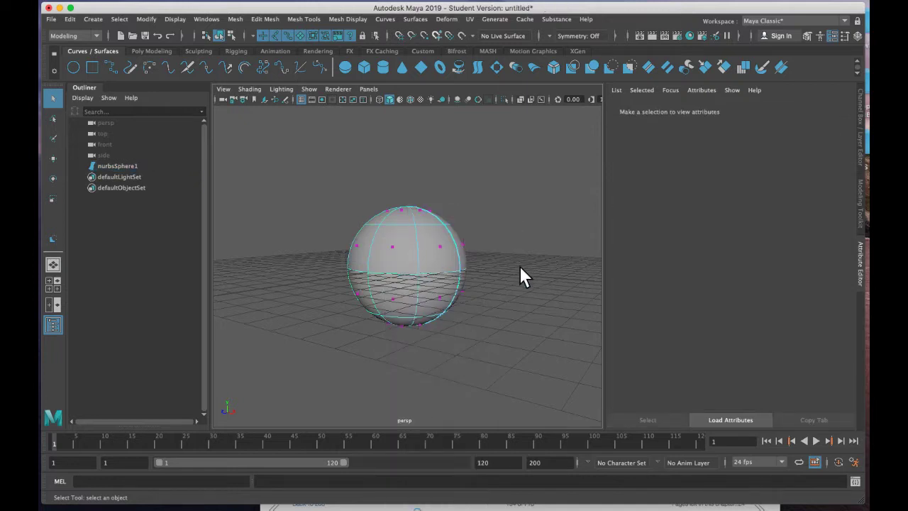
mouse_move(519, 266)
left_mouse_down("alt")
mouse_move(414, 274)
mouse_move(504, 272)
left_mouse_up("alt")
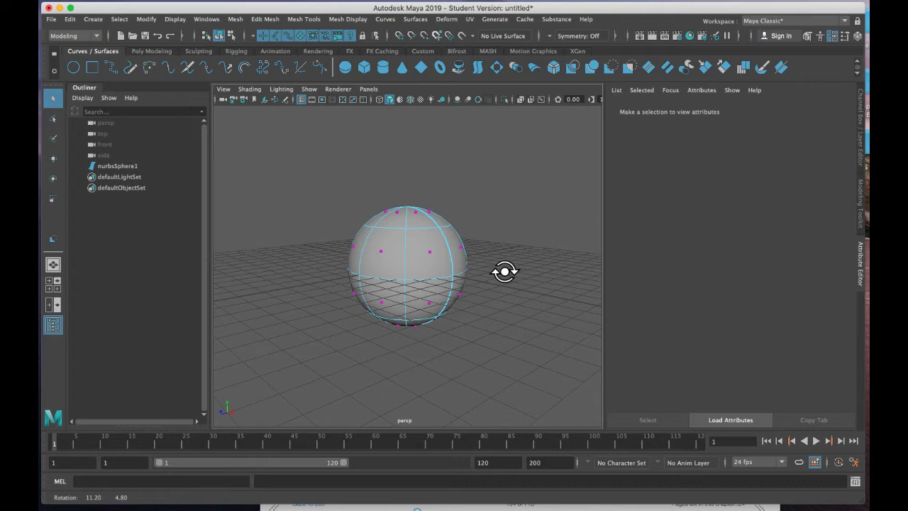
left_click(429, 249)
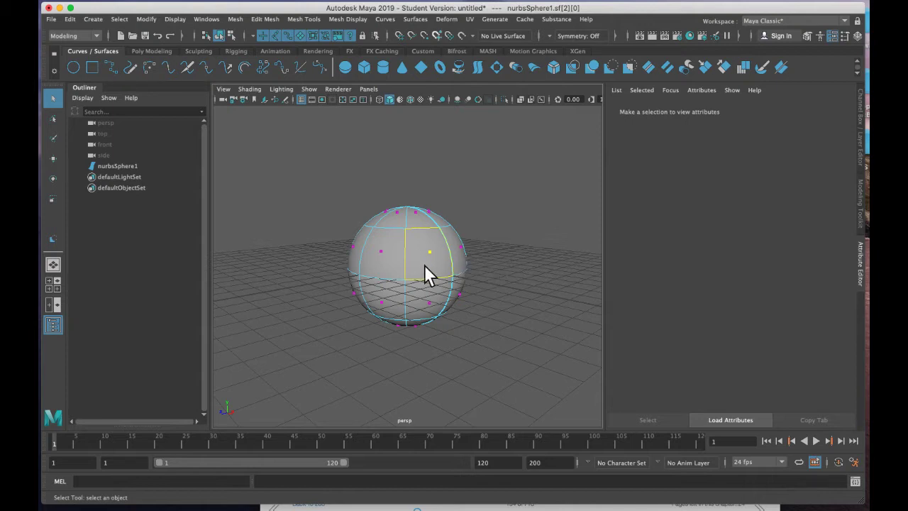
mouse_move(415, 279)
left_mouse_down("alt")
mouse_move(450, 270)
mouse_move(450, 286)
mouse_move(343, 246)
mouse_move(433, 205)
mouse_move(450, 273)
mouse_move(417, 278)
left_mouse_up("alt")
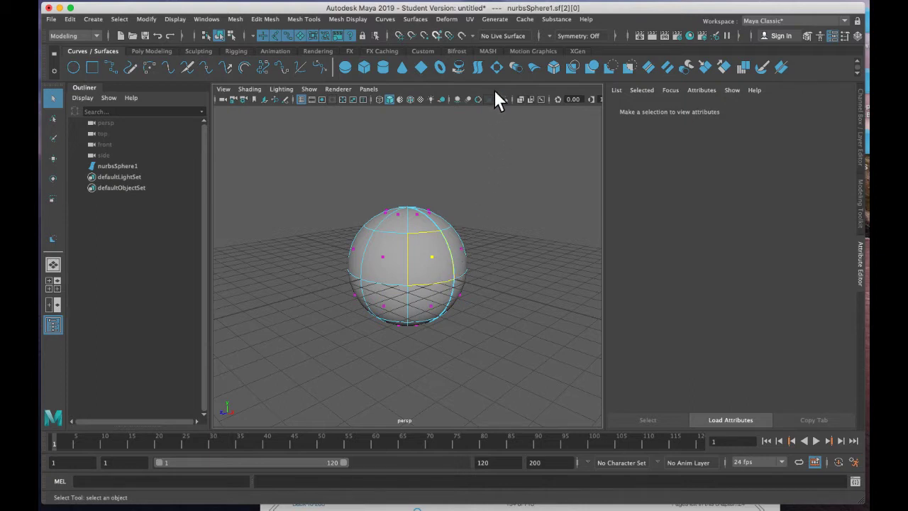
left_click(96, 36)
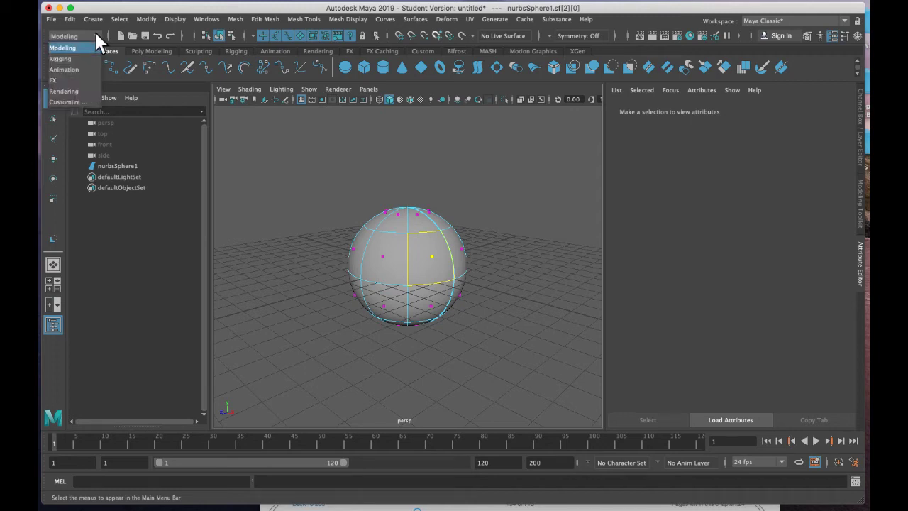
left_click(96, 34)
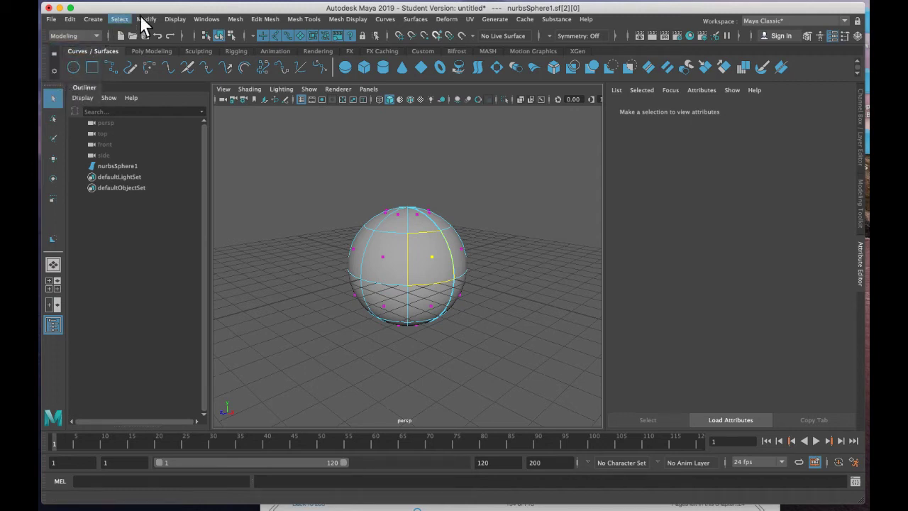
left_click(416, 21)
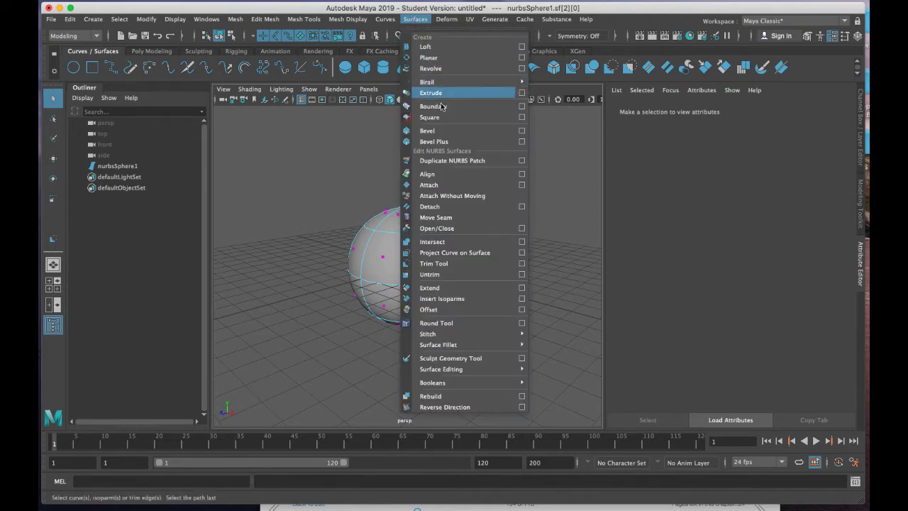
left_click(441, 162)
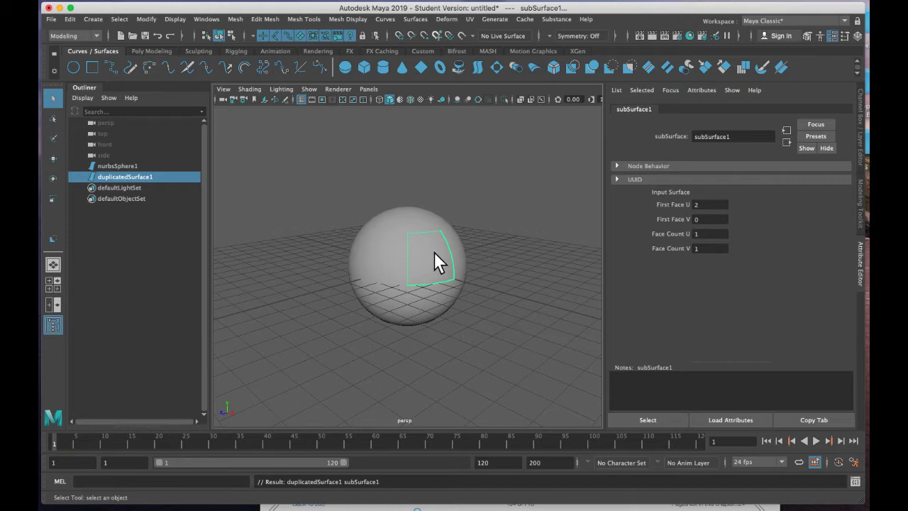
Move the duplicated patch outward along the X axis until it sits clear of the sphere
key("w")
left_click_drag(449, 270, 509, 303)
left_click_drag(469, 342, 447, 269, "alt")
Delete the original NURBS sphere, keeping only the duplicated patch
left_click(409, 237)
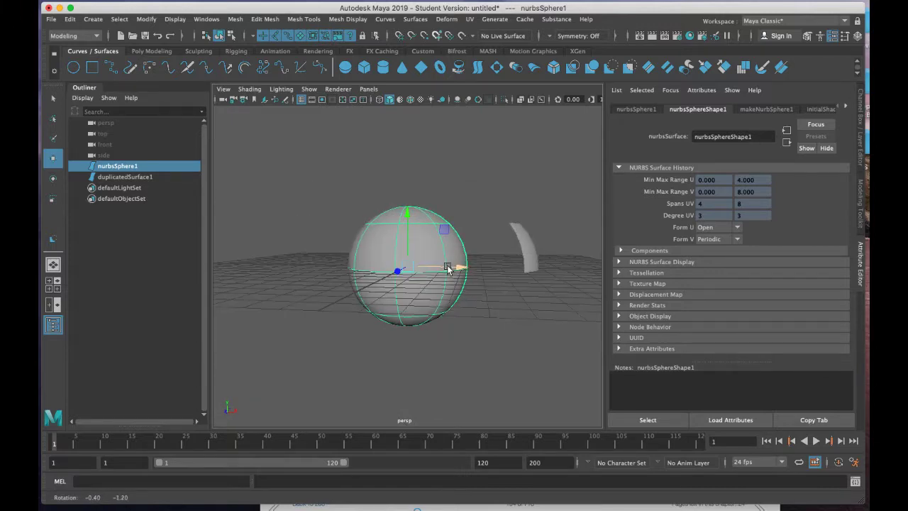
left_click(453, 268)
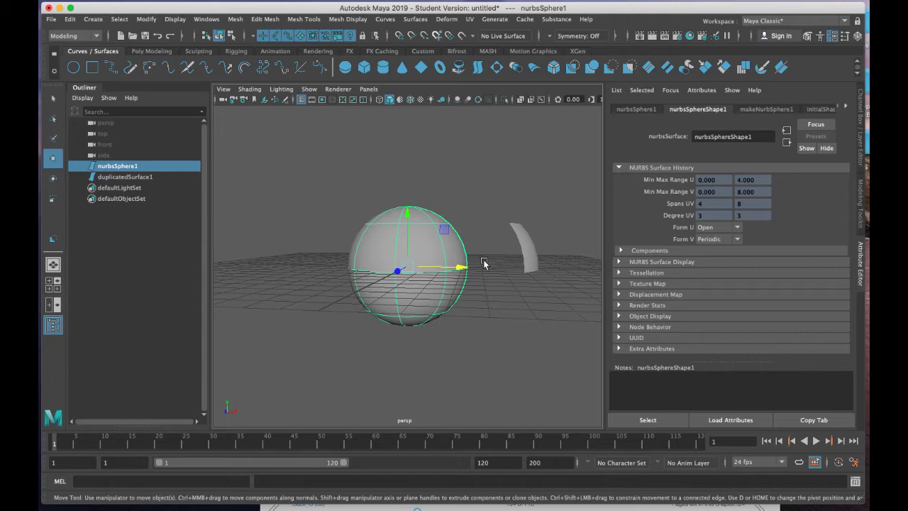
left_click_drag(490, 262, 546, 258, "alt")
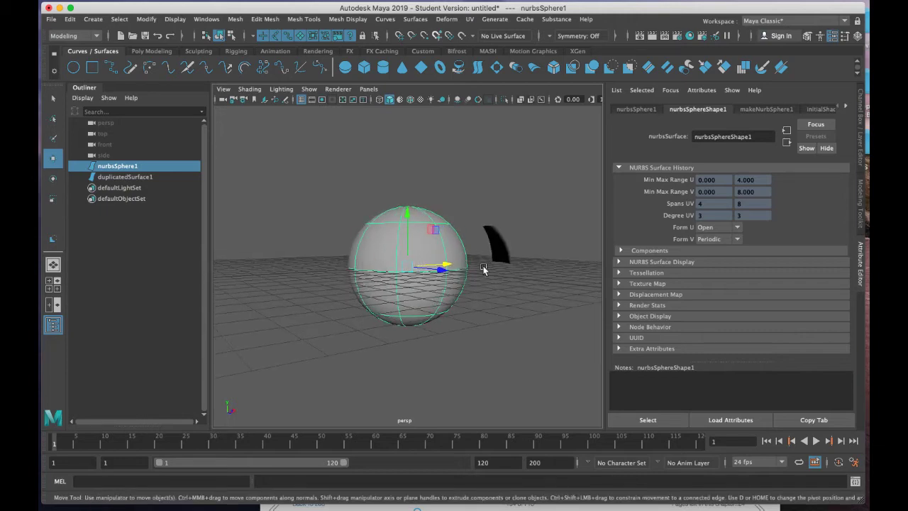
left_click_drag(484, 268, 385, 279, "alt")
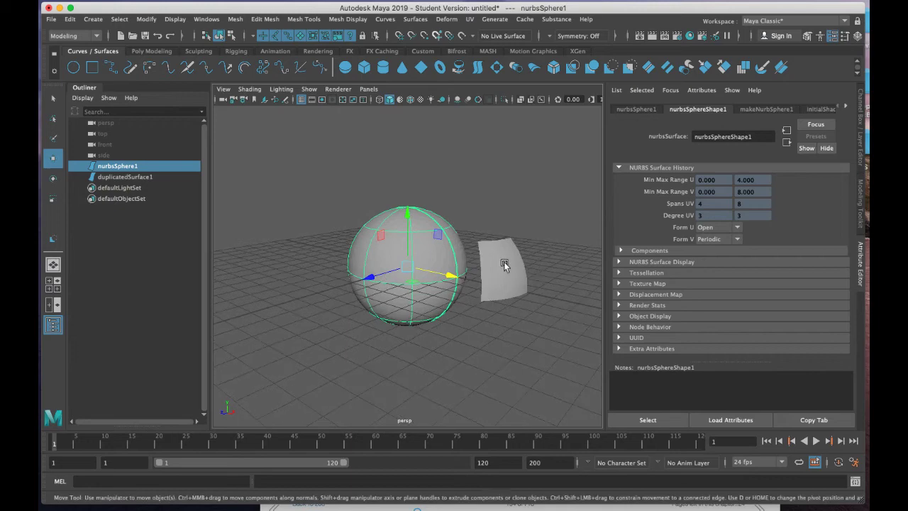
mouse_move(486, 308)
left_mouse_down("alt")
mouse_move(436, 310)
mouse_move(490, 308)
left_mouse_up("alt")
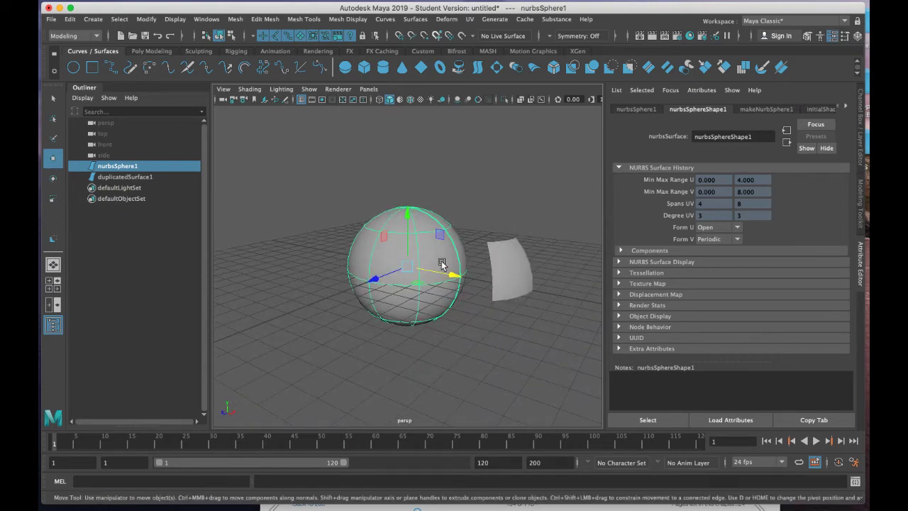
key("Delete")
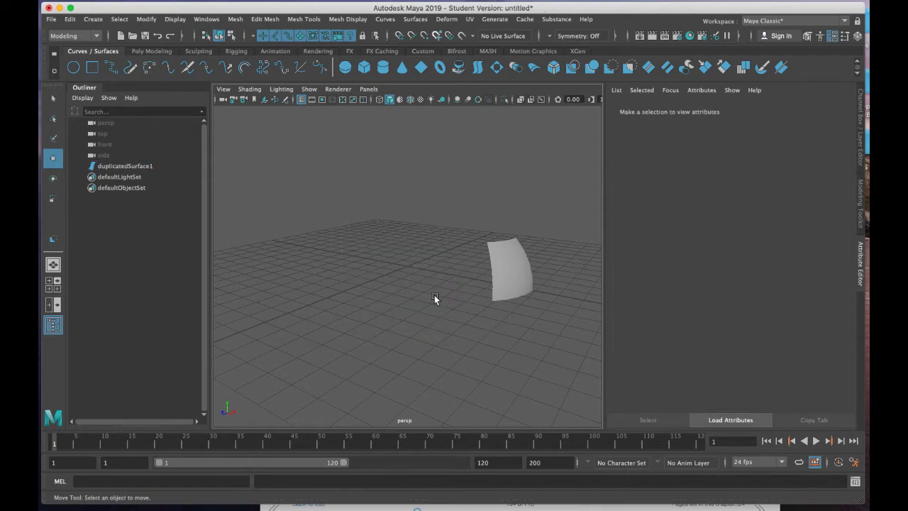
Select the duplicated patch, show it in the four-view layout, and center its pivot on its own geometry
left_click_drag(435, 294, 534, 255, "alt")
left_click(532, 252)
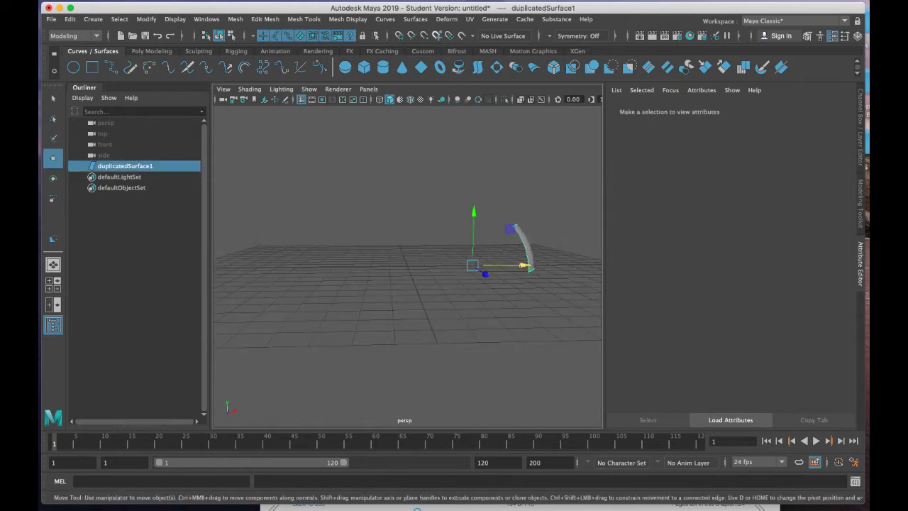
left_click_drag(472, 270, 442, 287, "alt")
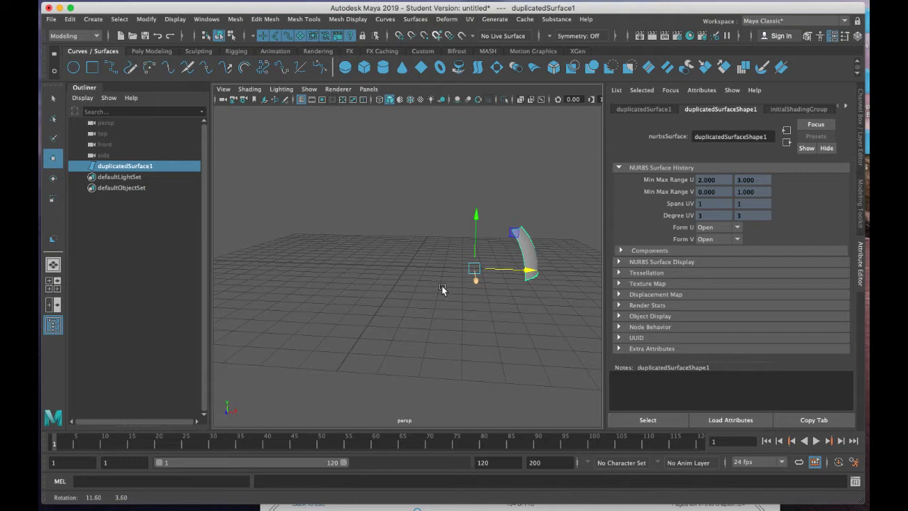
left_click(591, 188)
left_click(524, 253)
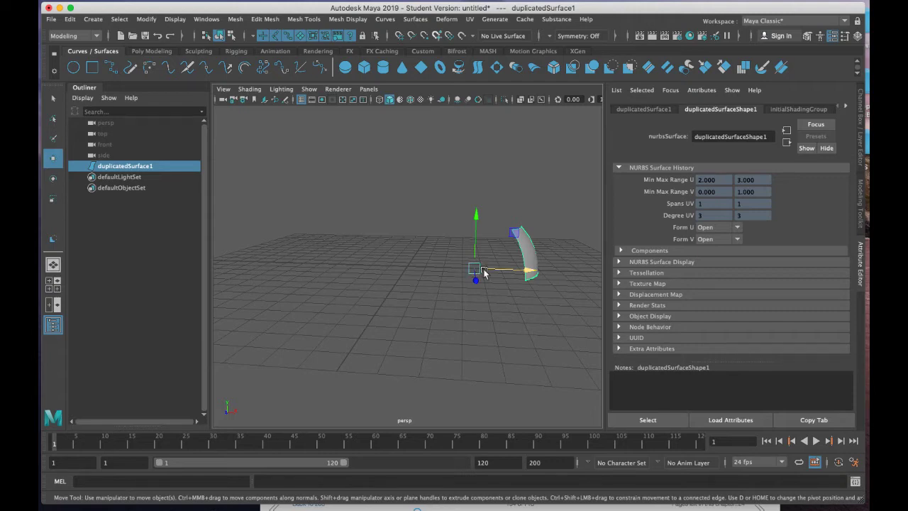
left_click(54, 284)
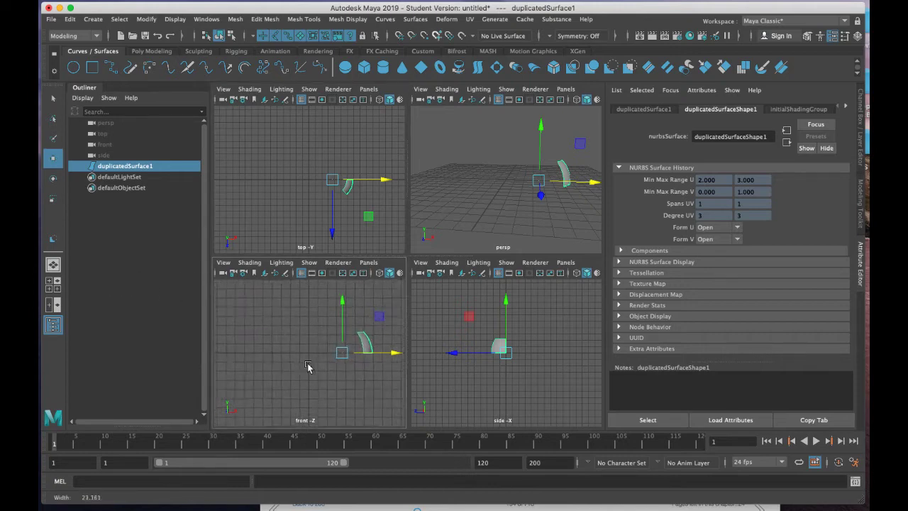
key("f")
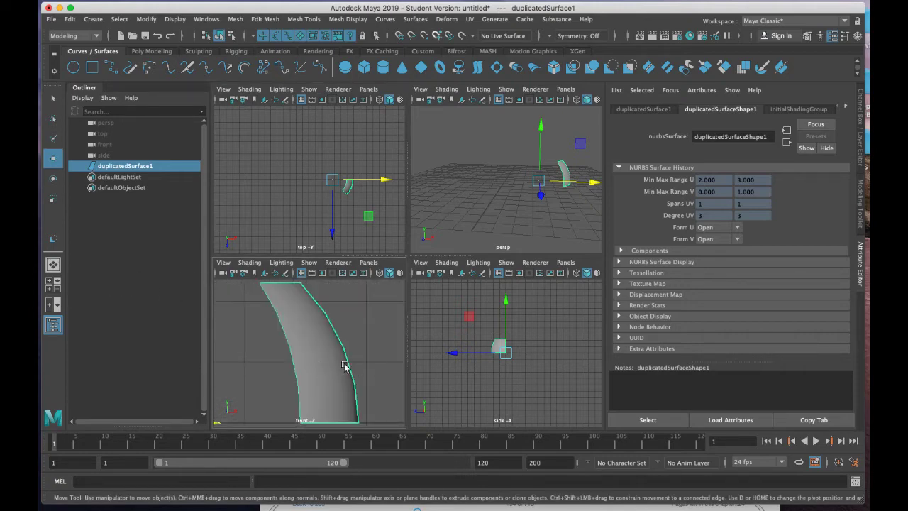
scroll(315, 367, "down", 4)
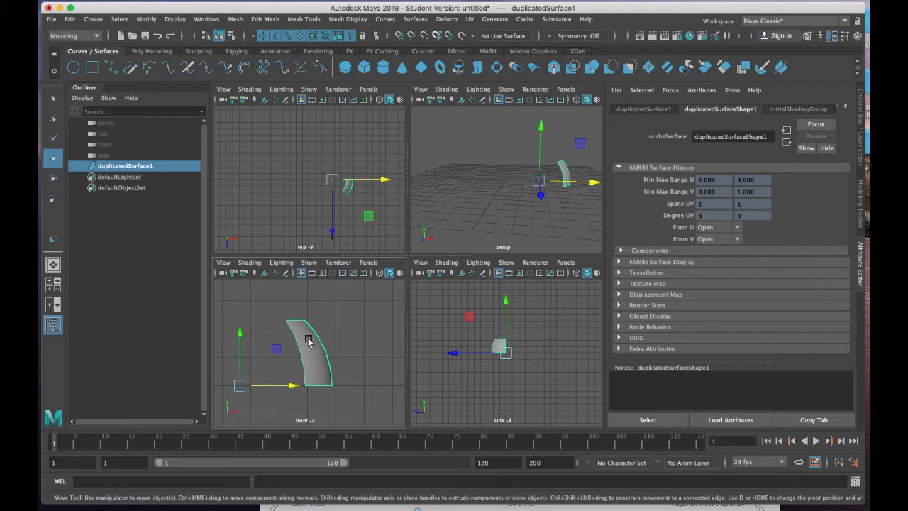
scroll(279, 194, "up", 3)
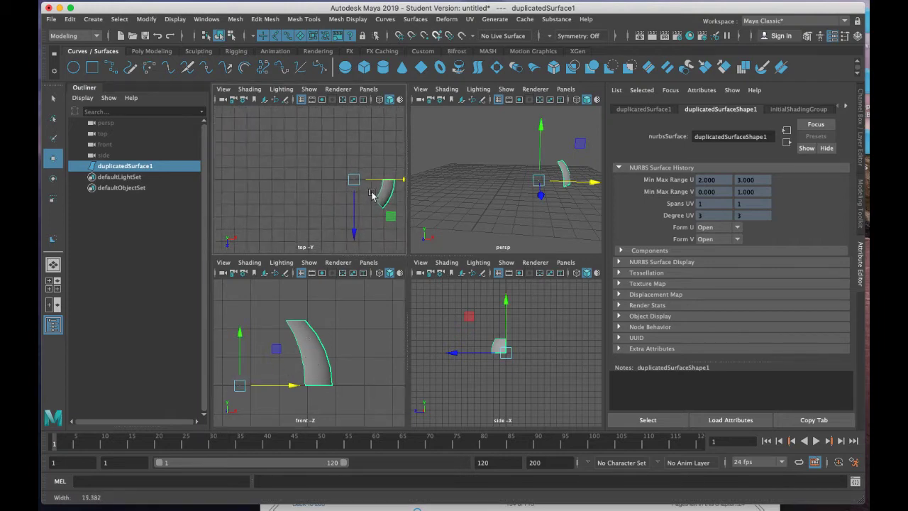
scroll(366, 208, "up", 5)
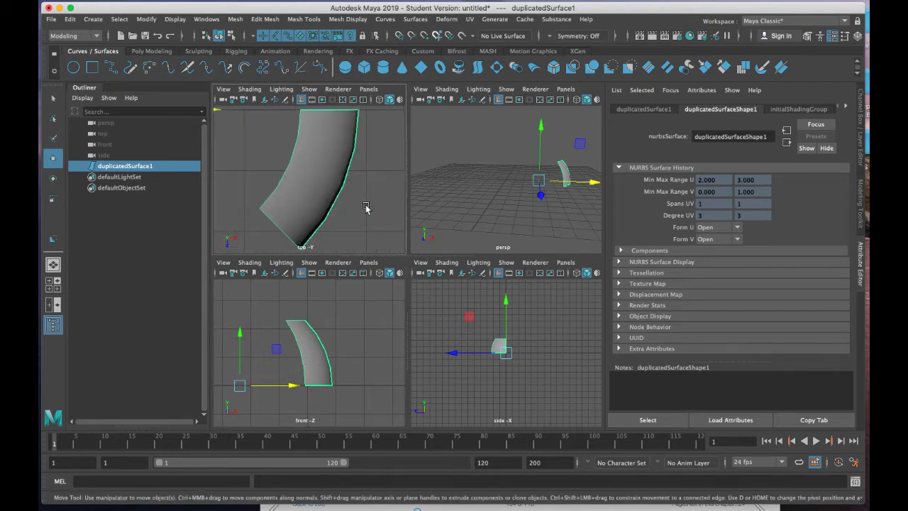
scroll(341, 205, "down", 3)
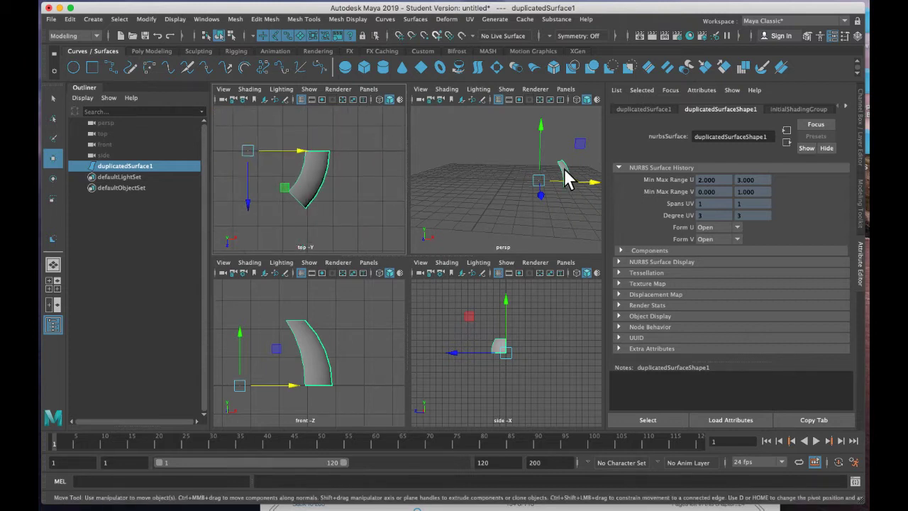
left_click(139, 19)
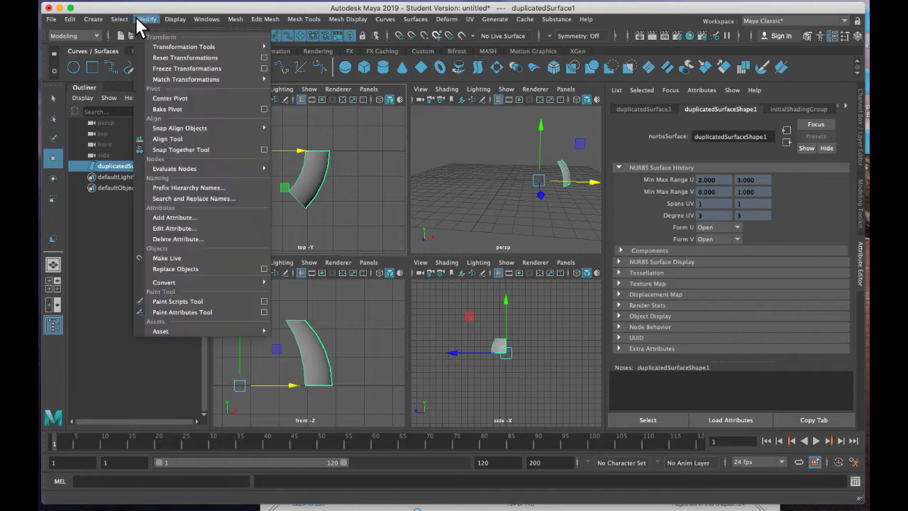
left_click(151, 97)
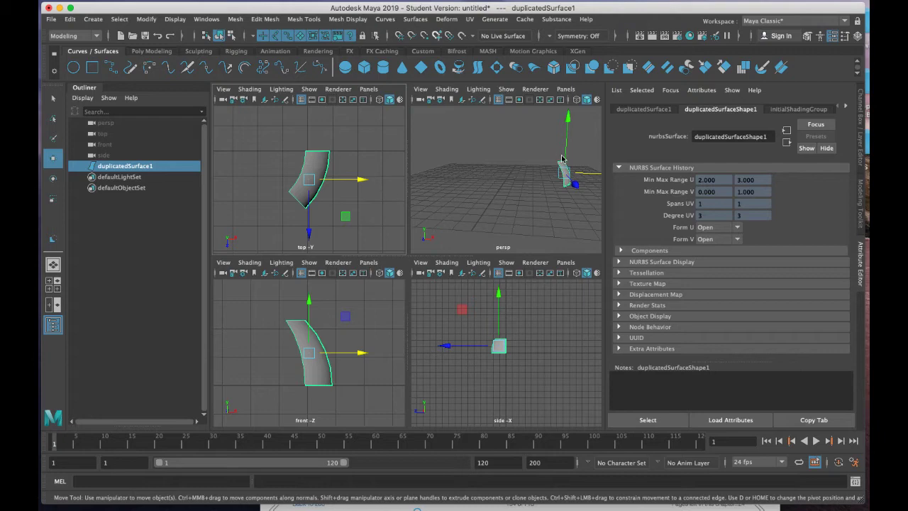
Return to the single perspective view and move the patch along the X axis toward the centre of the grid
key("space")
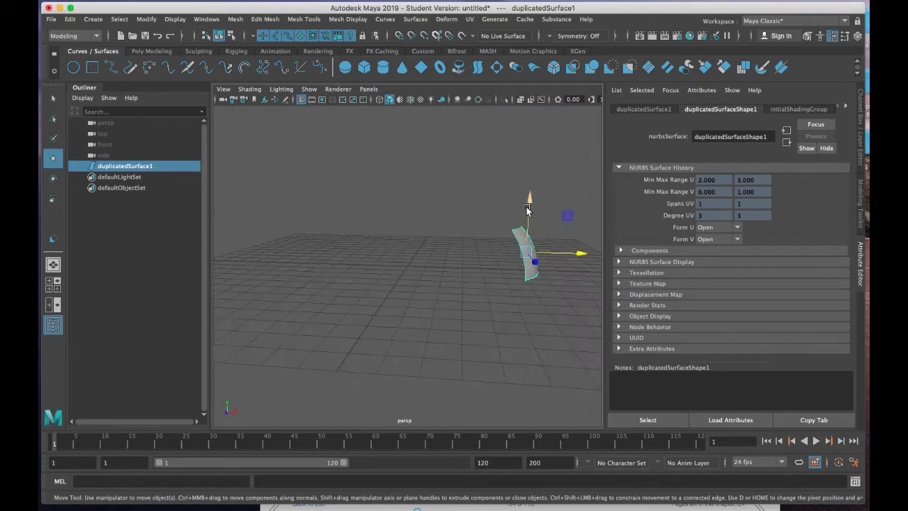
mouse_move(546, 215)
left_mouse_down("alt")
mouse_move(474, 220)
mouse_move(580, 222)
mouse_move(556, 220)
left_mouse_up("alt")
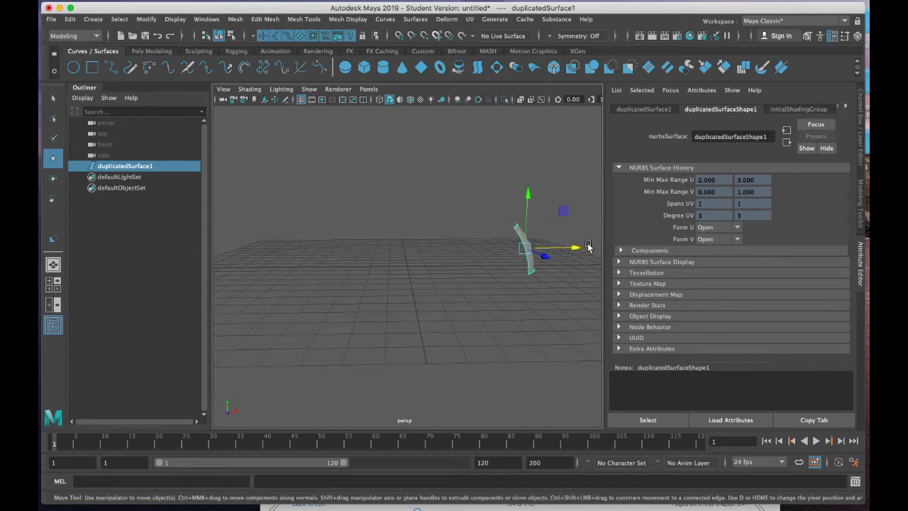
left_click_drag(588, 246, 433, 274)
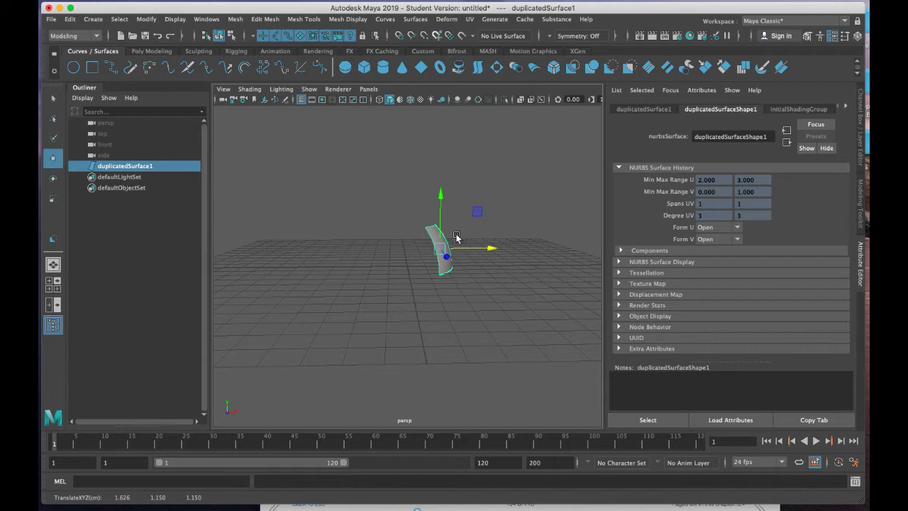
Rotate the duplicated patch slightly about its Z axis and delete it from the scene
key("e")
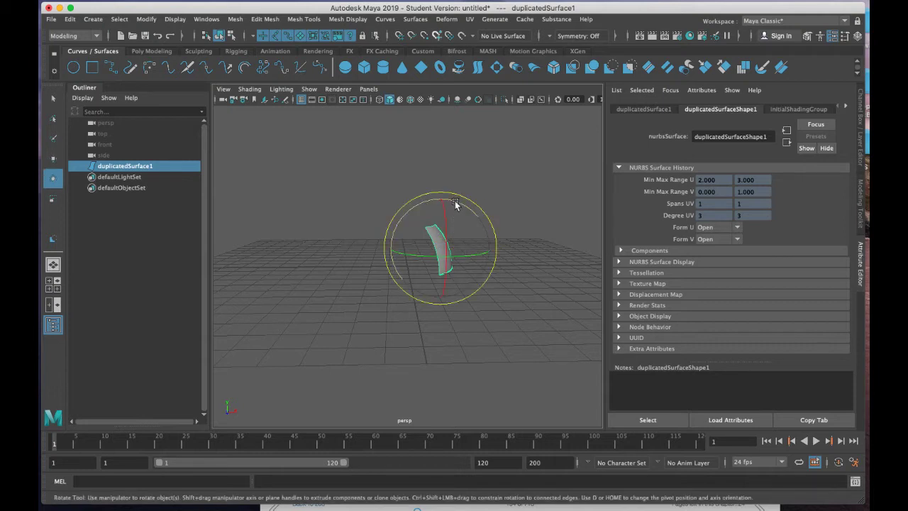
left_click_drag(455, 201, 455, 229)
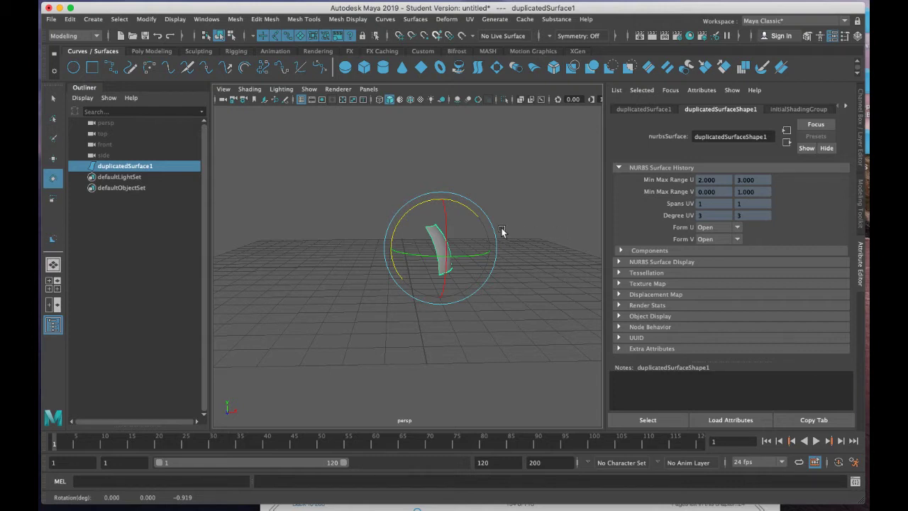
key("q")
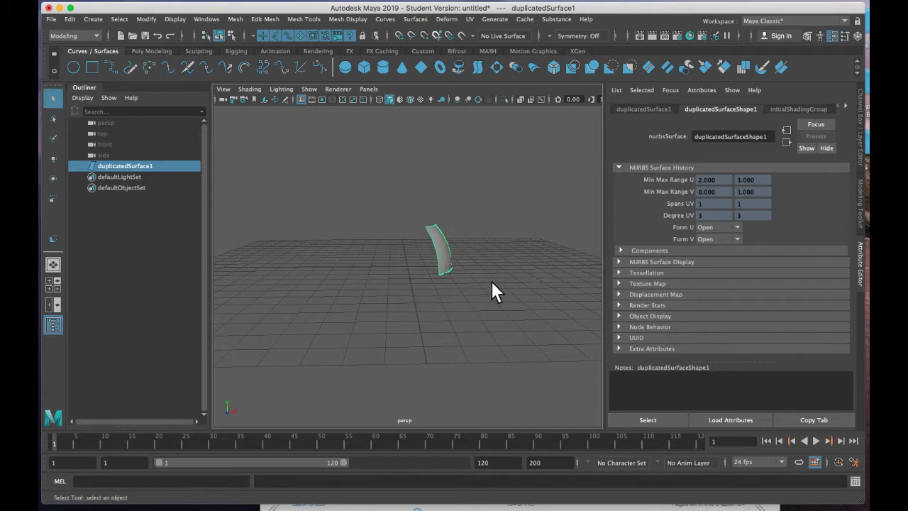
key("Delete")
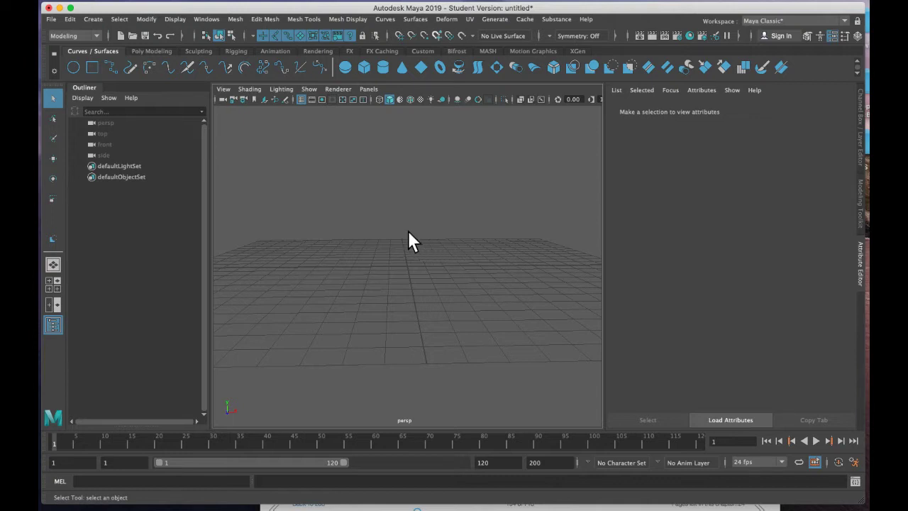
Create a NURBS plane at the grid's centre and scale it up uniformly to cover the middle of the grid
left_click_drag(408, 241, 407, 260, "alt")
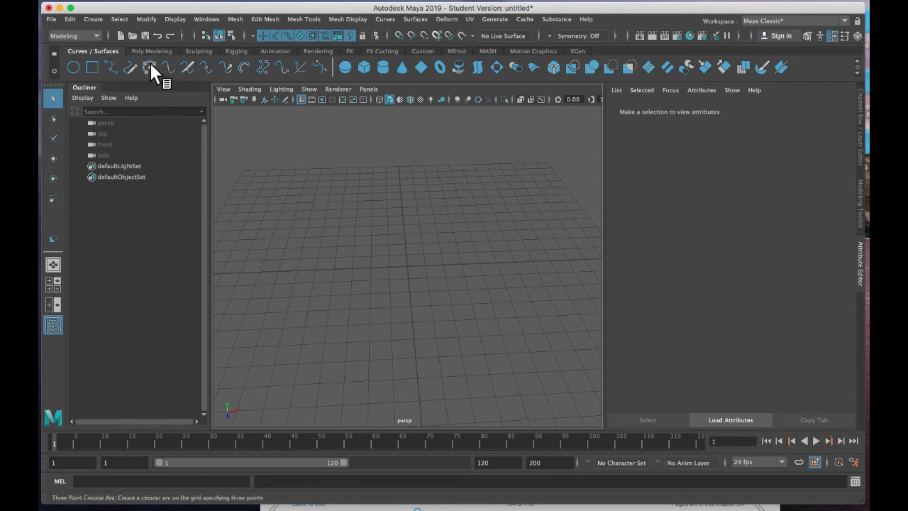
left_click(420, 66)
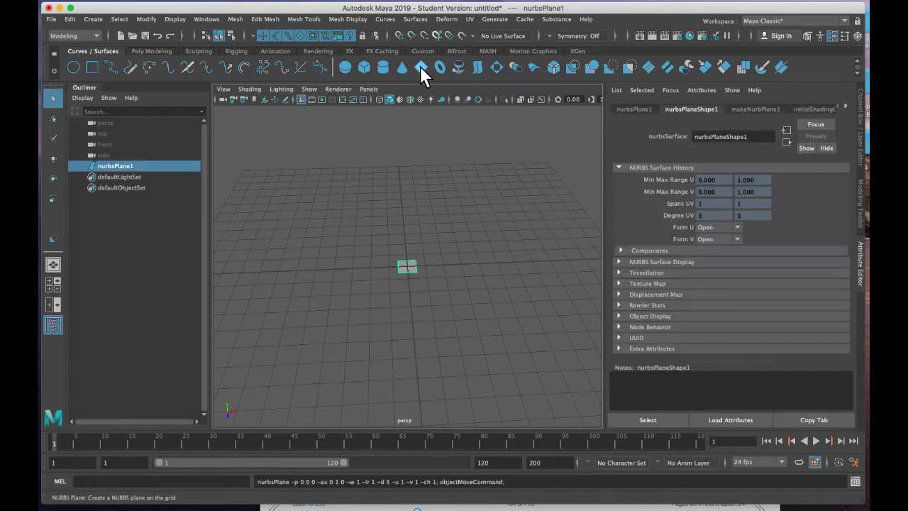
key("r")
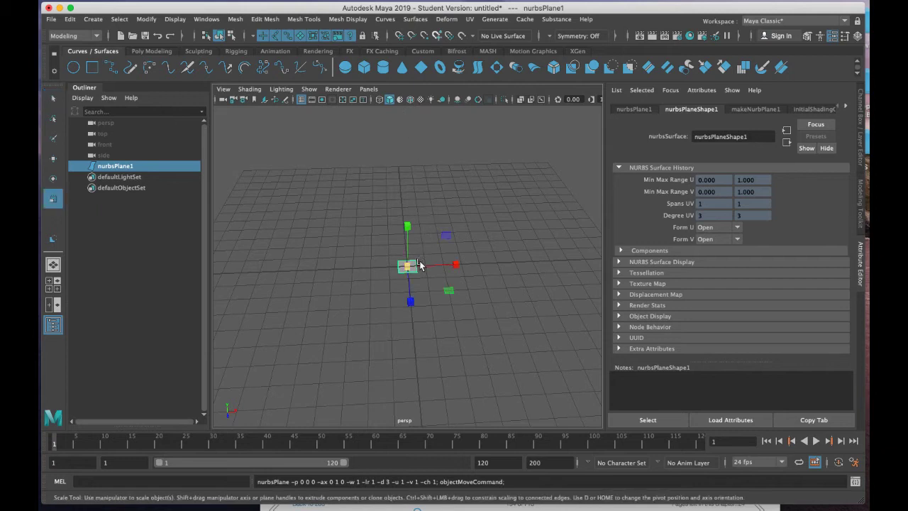
left_click_drag(408, 267, 508, 265)
Raise the NURBS plane along the Y axis to about 0.74 above the grid
key("w")
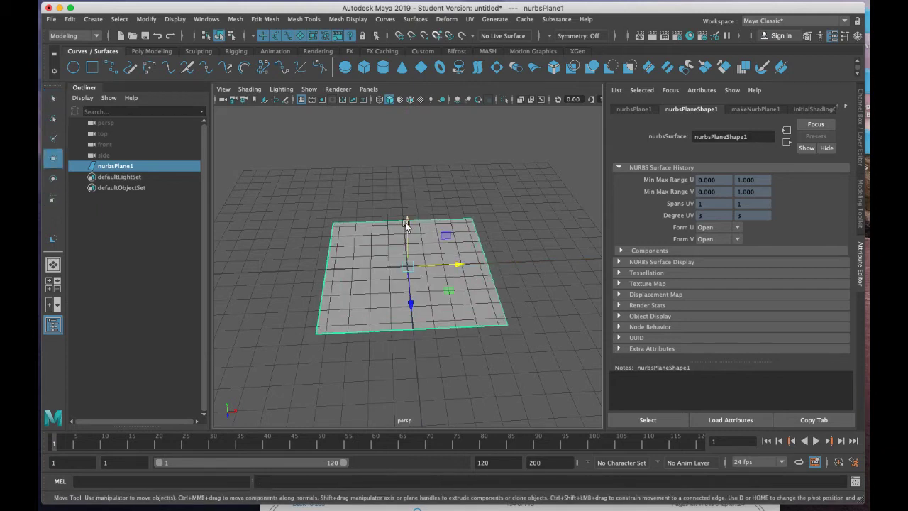
left_click_drag(405, 222, 409, 209)
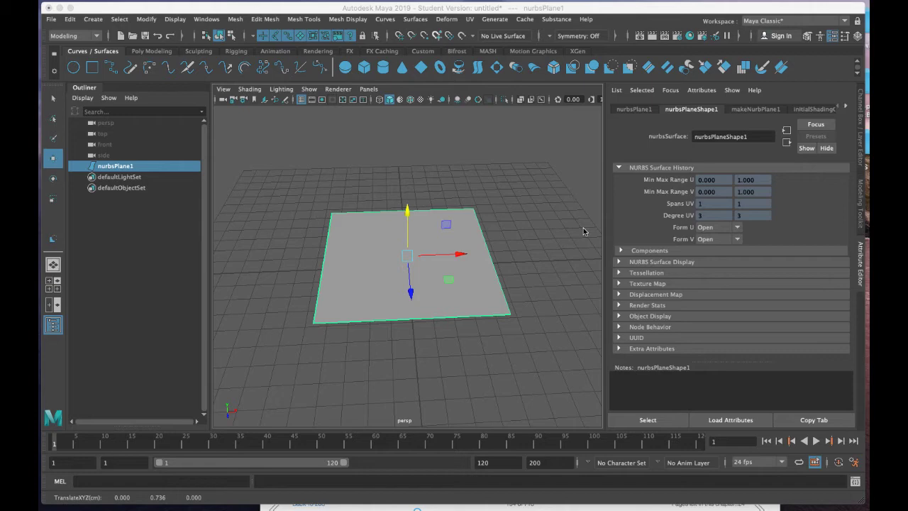
scroll(583, 228, "down", 4)
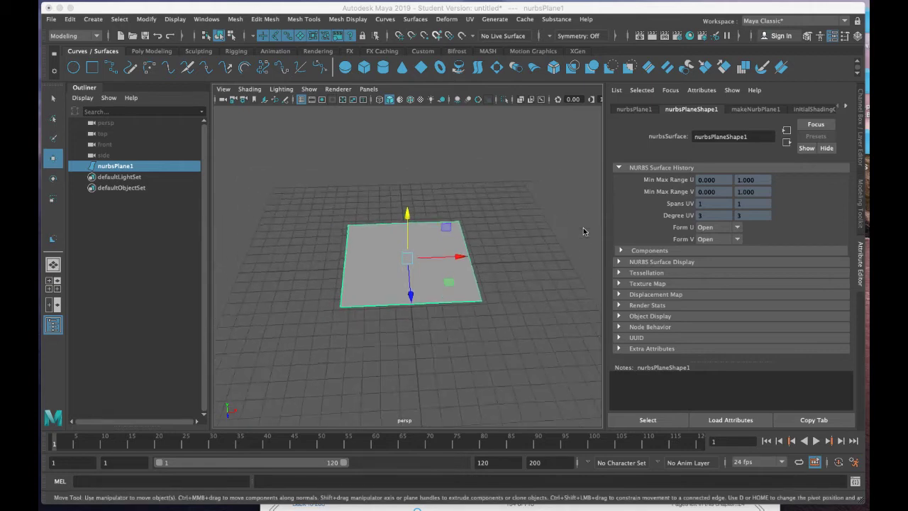
scroll(492, 259, "up", 8)
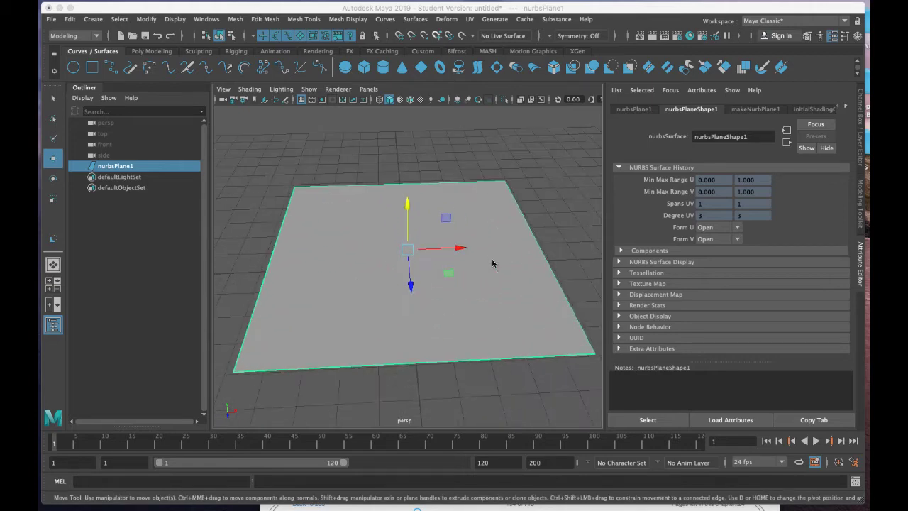
Frame the NURBS plane in a full-size top view and make it a live surface
left_click(54, 286)
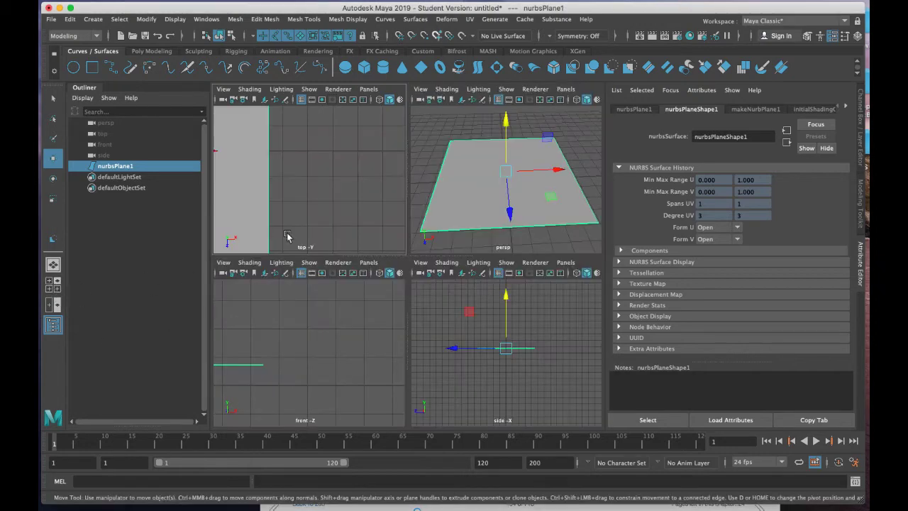
key("space")
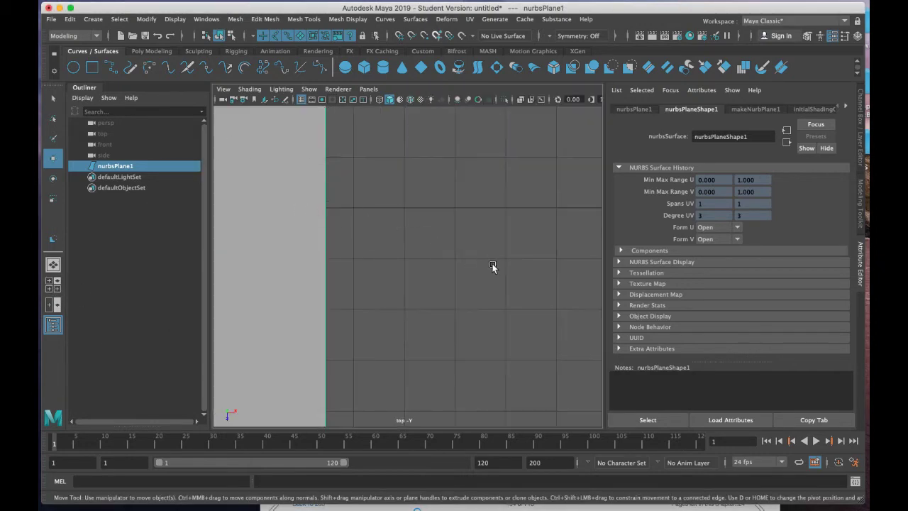
right_click_drag(488, 263, 358, 262, "alt")
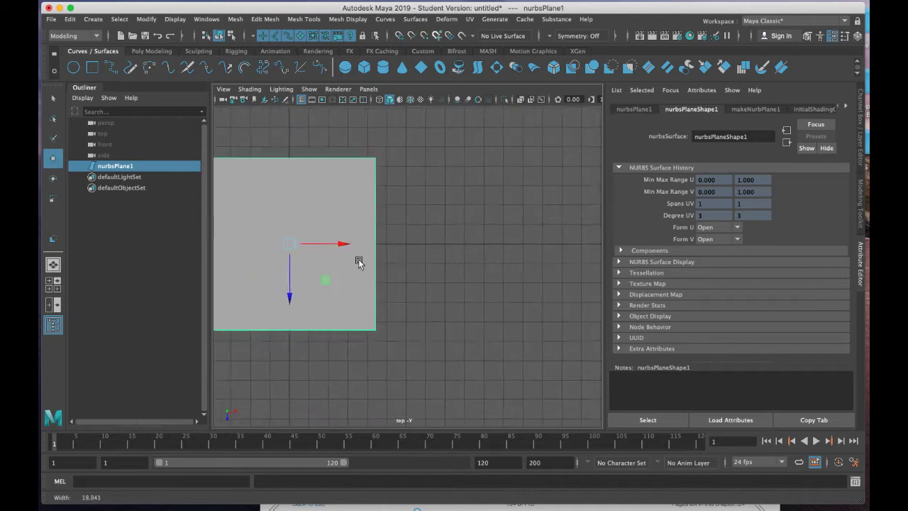
key("f")
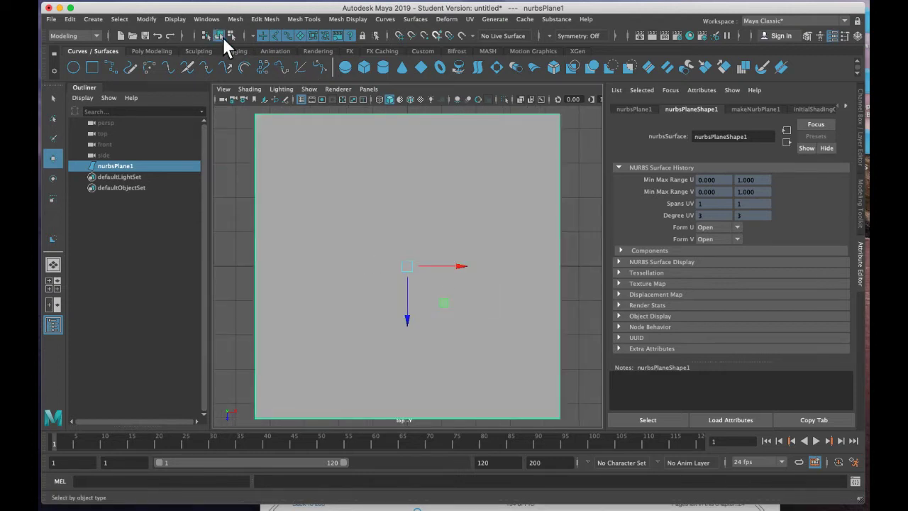
key("q")
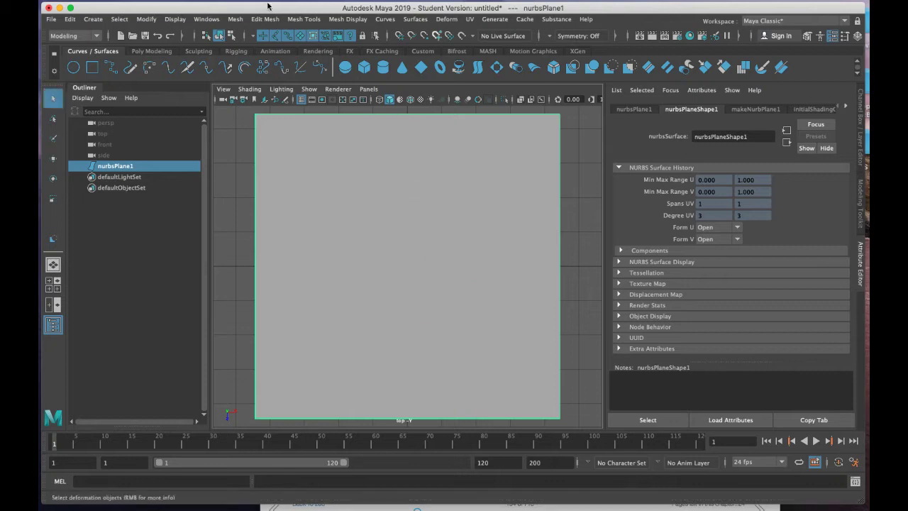
left_click(145, 18)
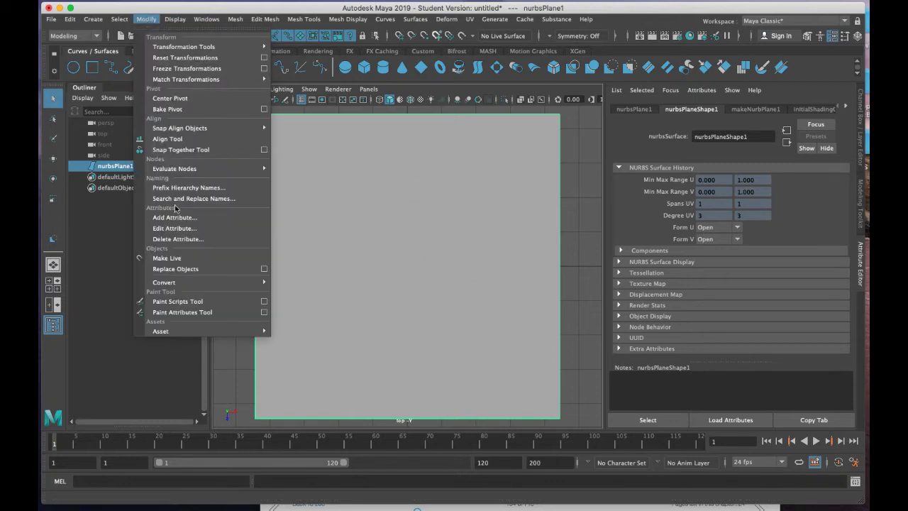
left_click(171, 257)
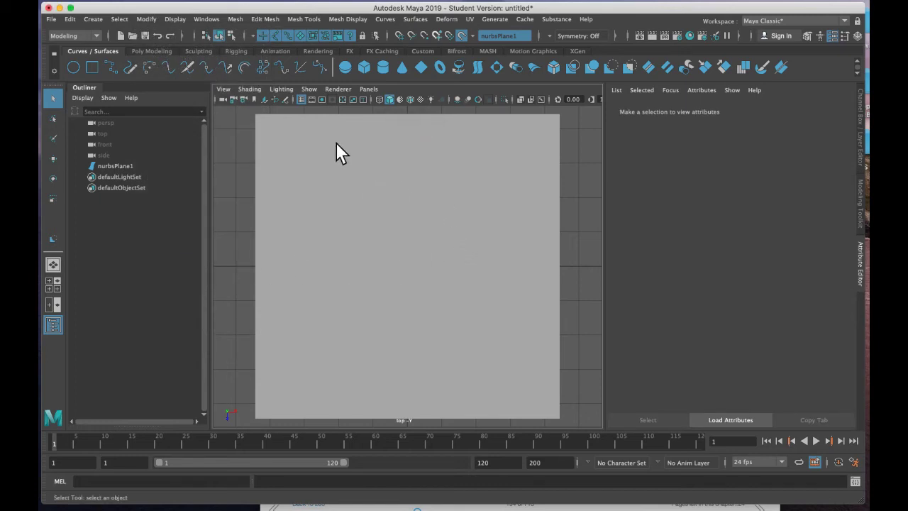
Draw a freehand heart outline on the live plane with the Pencil Curve Tool, just left of its centre, and deselect it
left_click(129, 69)
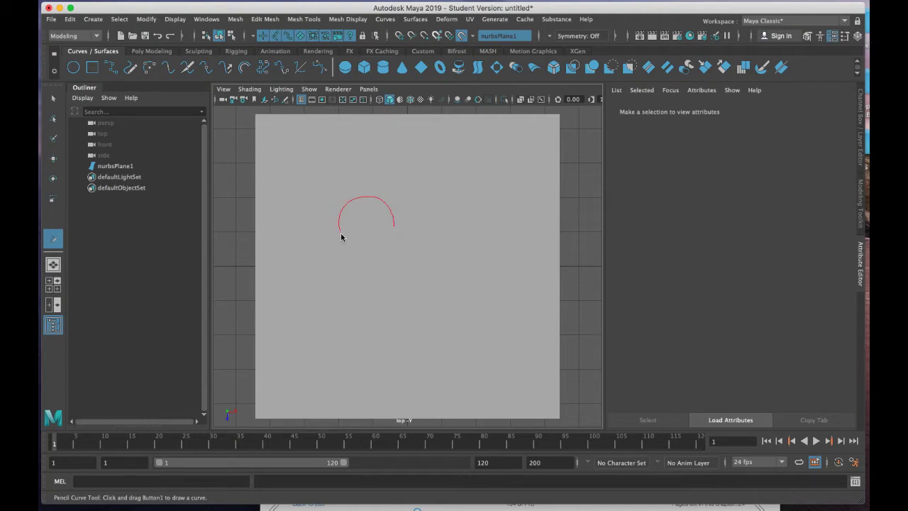
mouse_move(341, 237)
left_mouse_down()
mouse_move(380, 291)
mouse_move(388, 325)
mouse_move(416, 298)
mouse_move(436, 251)
mouse_move(437, 213)
mouse_move(423, 201)
mouse_move(407, 204)
mouse_move(392, 227)
left_mouse_up()
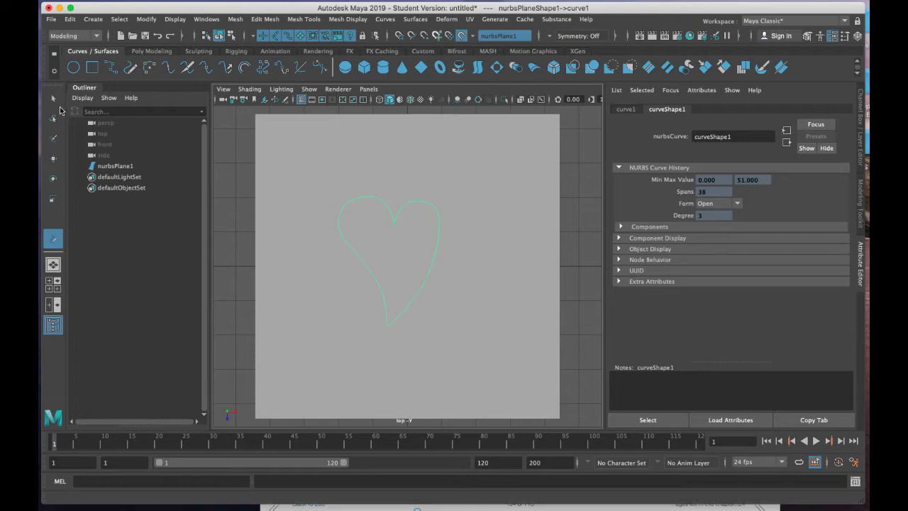
key("q")
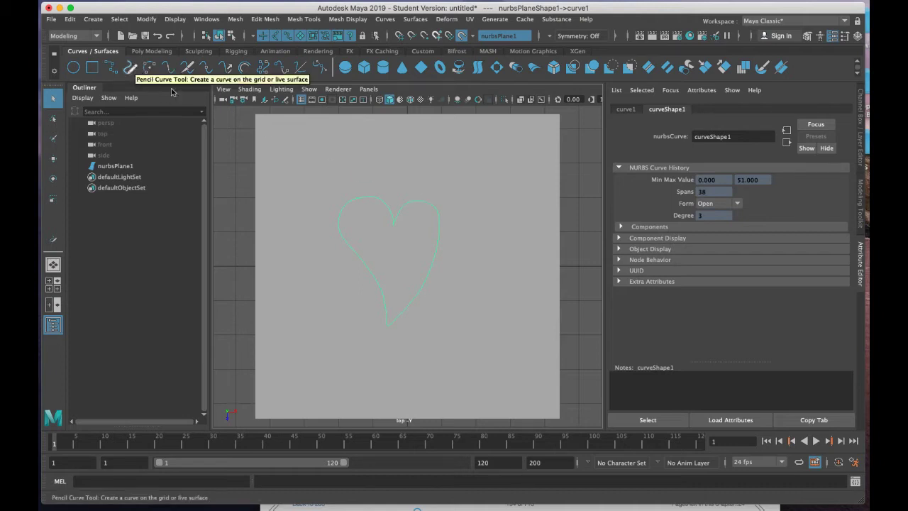
left_click(420, 160)
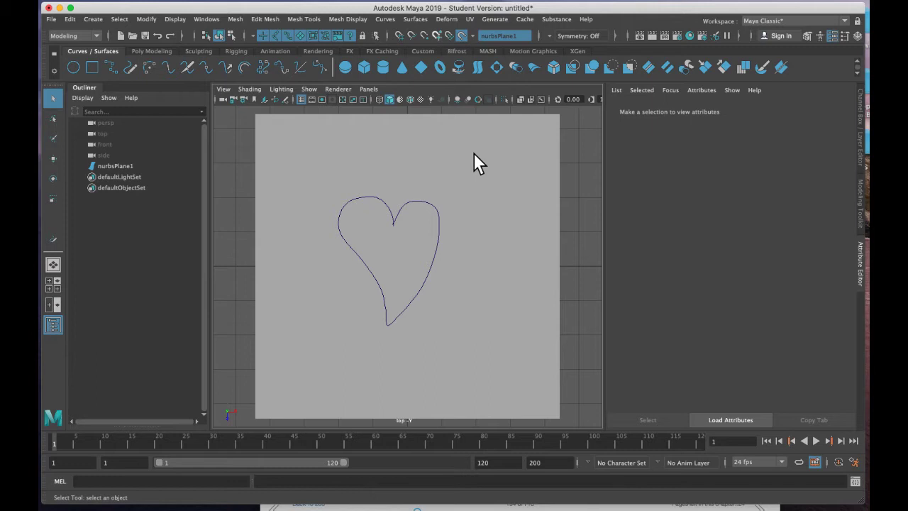
Make the plane no longer live and check that the plane and the heart curve can be selected separately
left_click(147, 18)
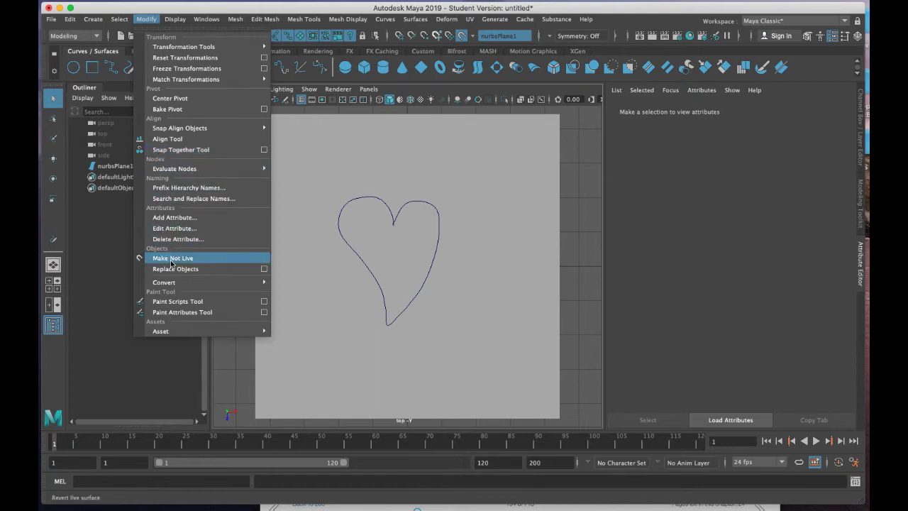
left_click(170, 259)
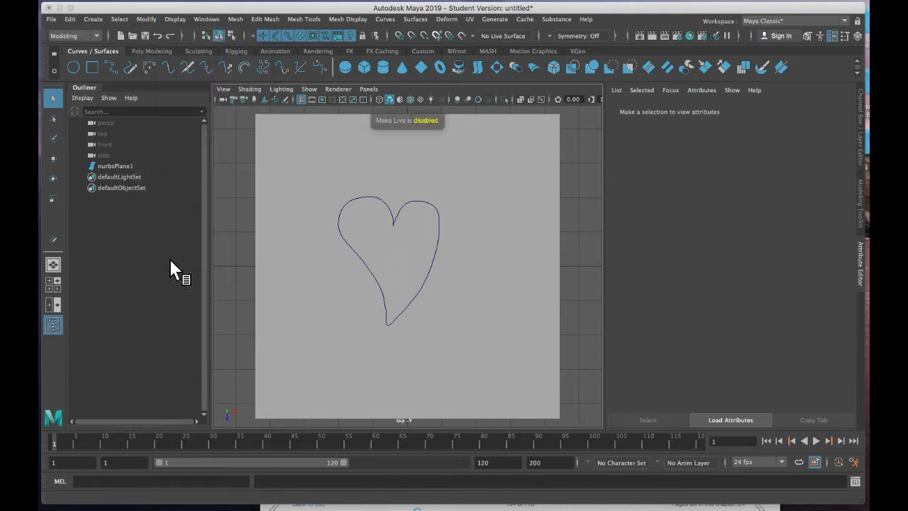
left_click(486, 173)
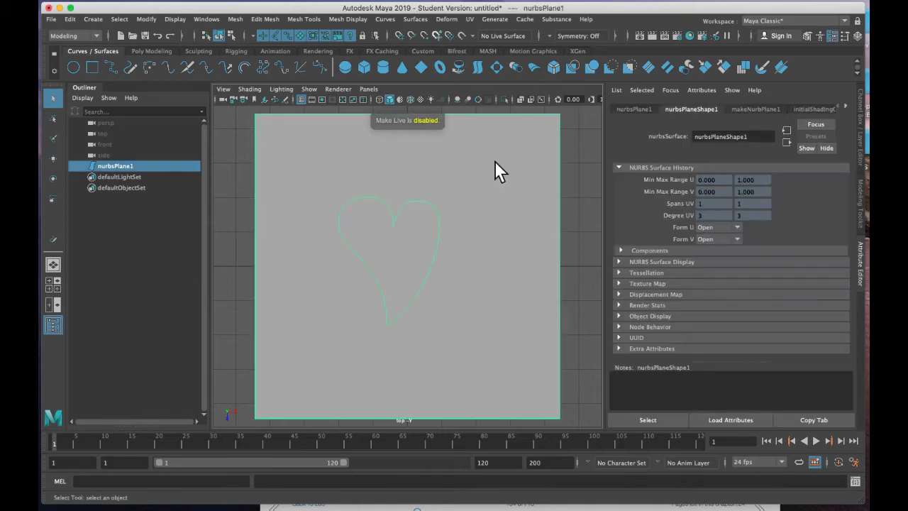
left_click(394, 212)
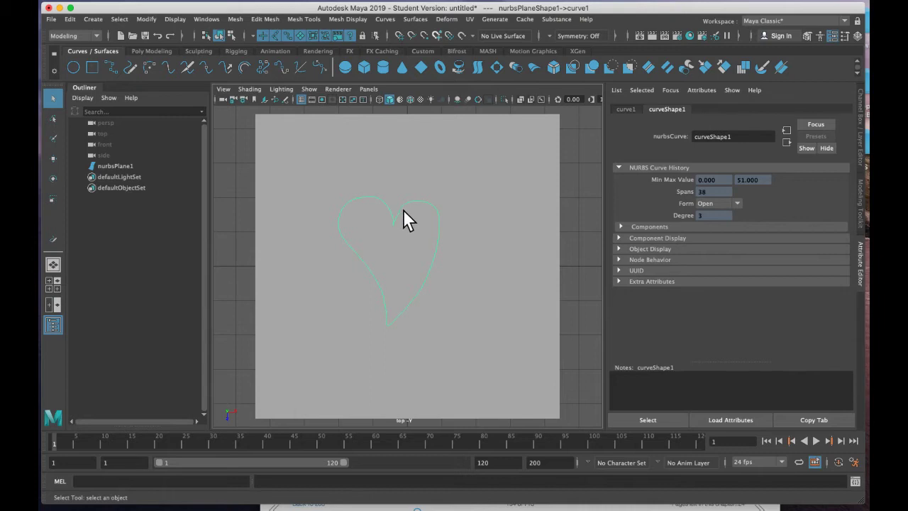
left_click(578, 171)
left_click(522, 174)
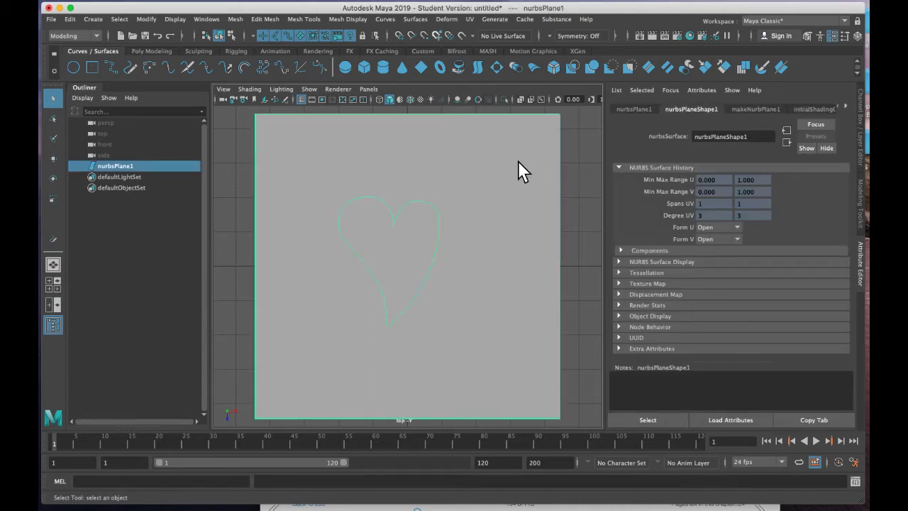
left_click(567, 155)
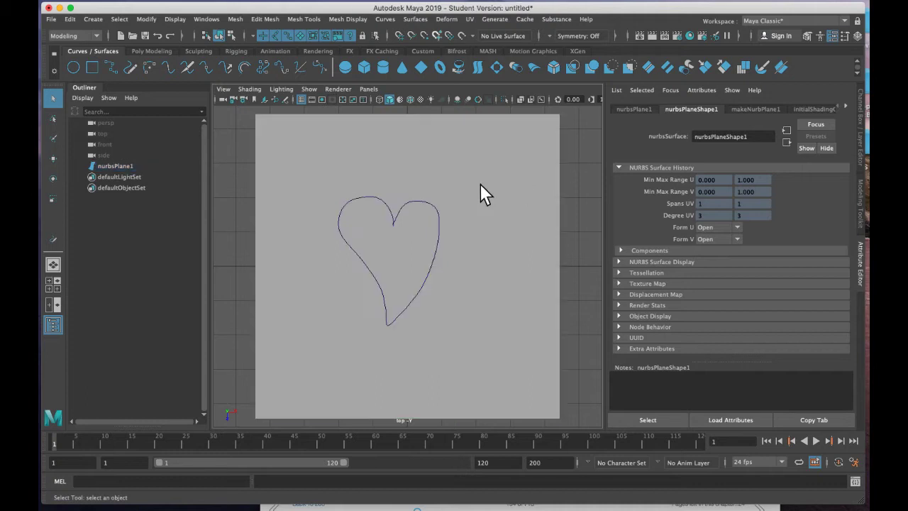
Select the heart curve on the plane and close it with Open/Close
left_click(417, 199)
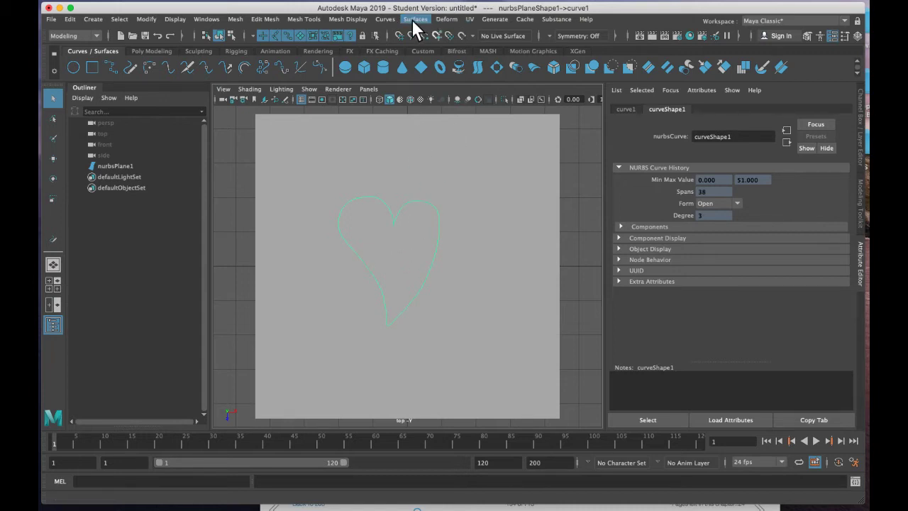
left_click(392, 19)
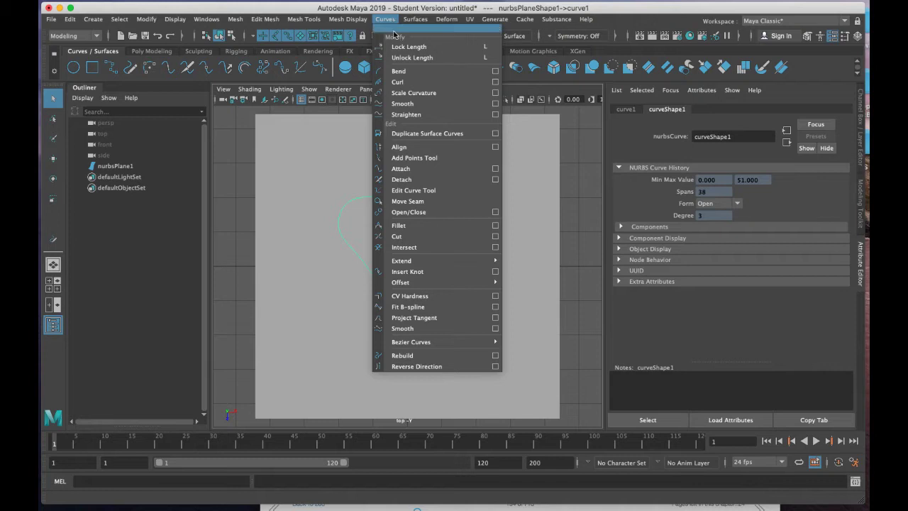
left_click(414, 213)
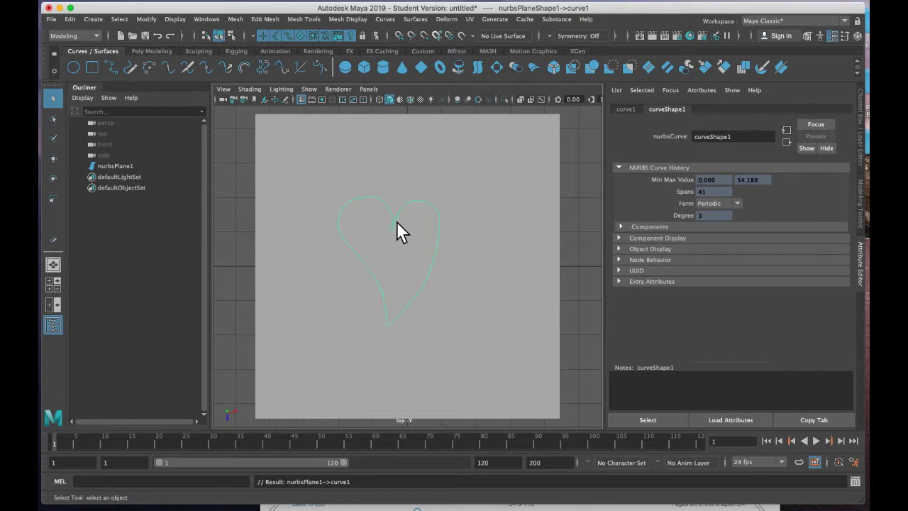
Trim the NURBS plane along the heart curve with the Trim Tool, keeping the region outside the heart
left_click(479, 186)
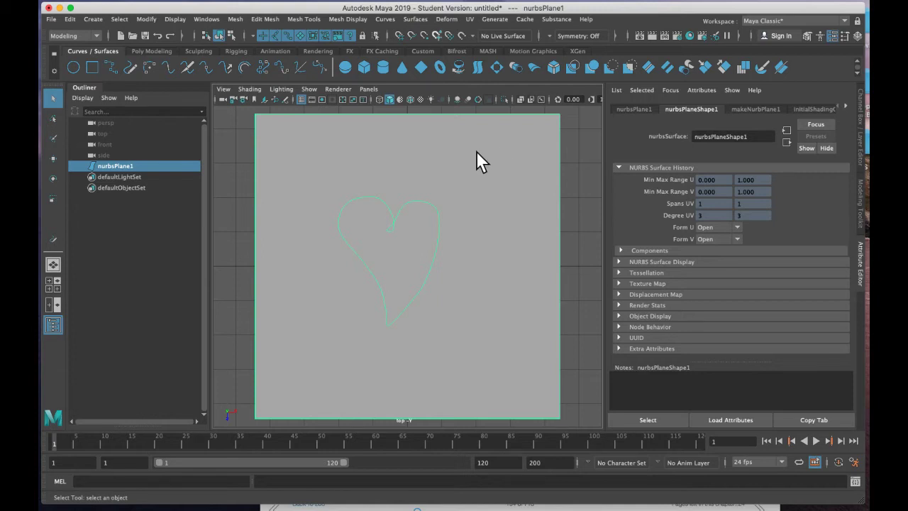
left_click(415, 18)
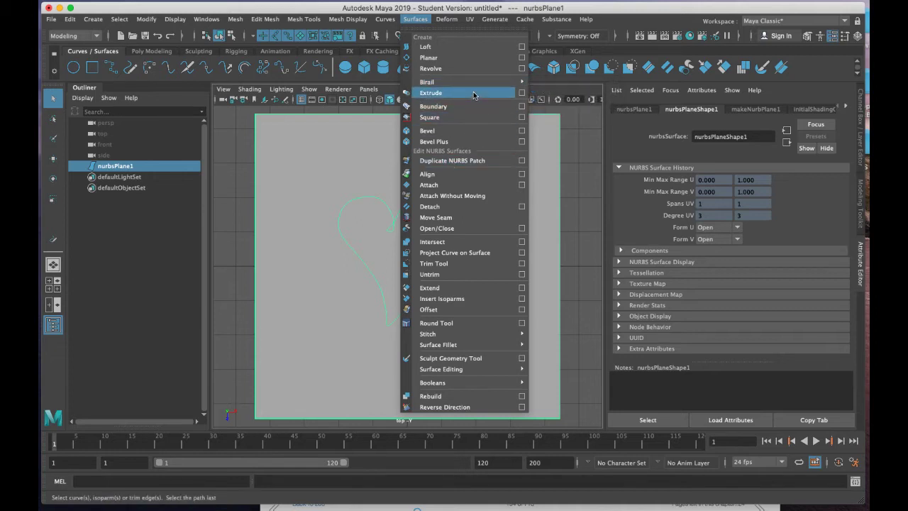
left_click(522, 265)
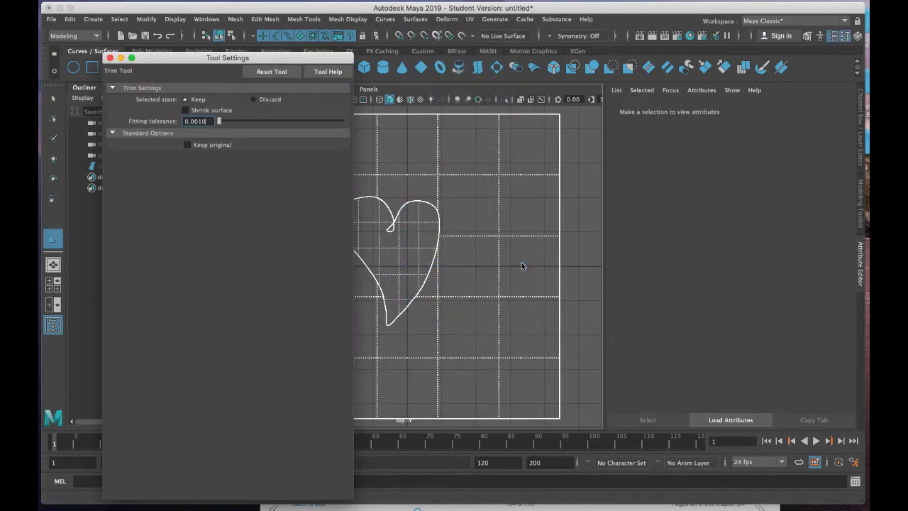
left_click_drag(248, 61, 206, 47)
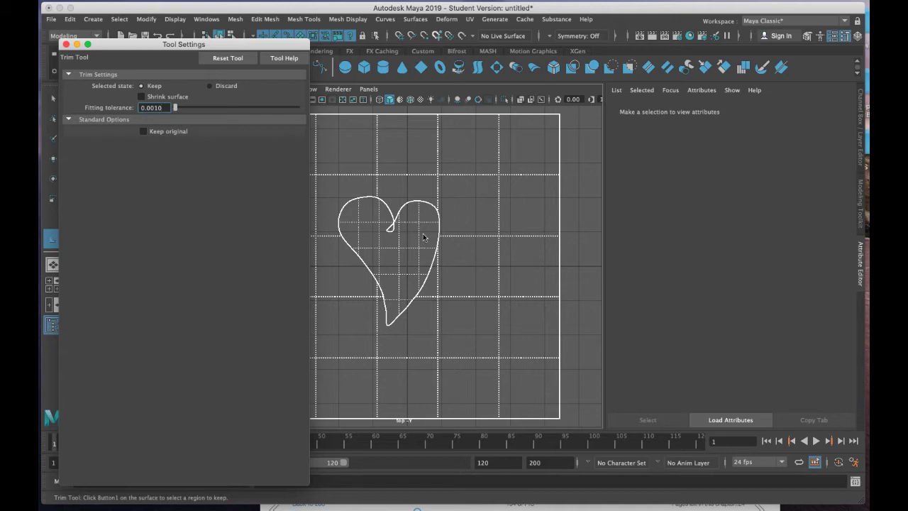
left_click(483, 174)
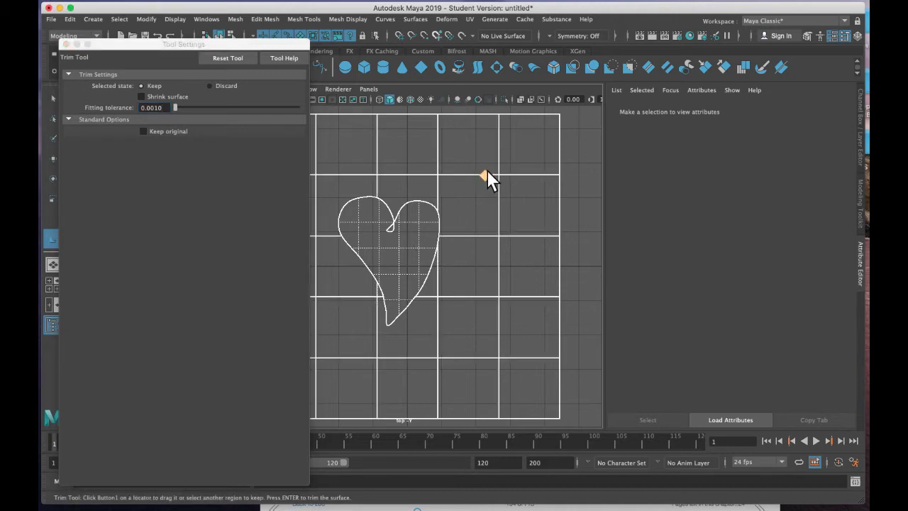
left_click(66, 44)
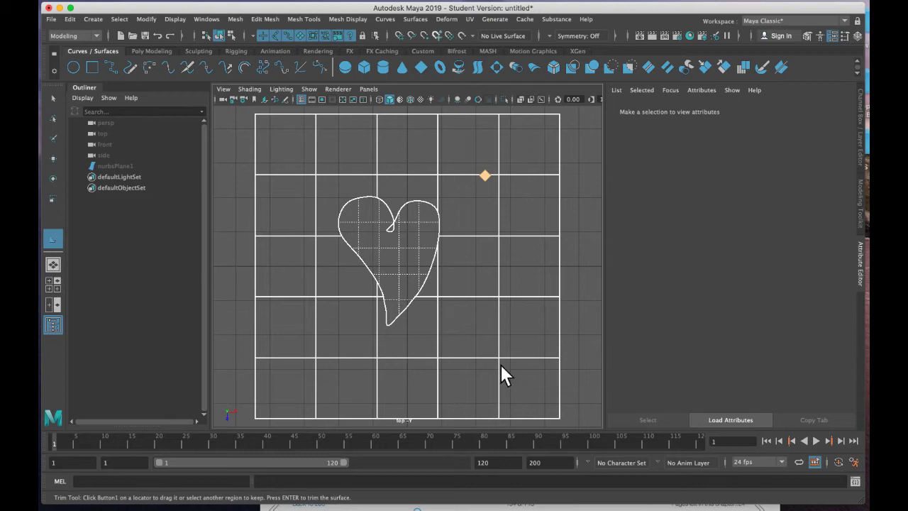
key("Return")
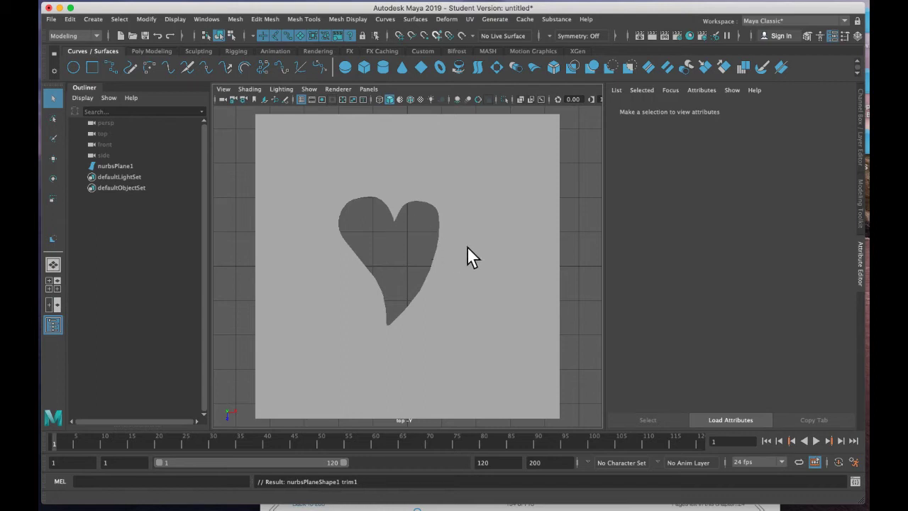
Move the trimmed plane about 13.4 cm in negative X in the perspective view and deselect it
key("space")
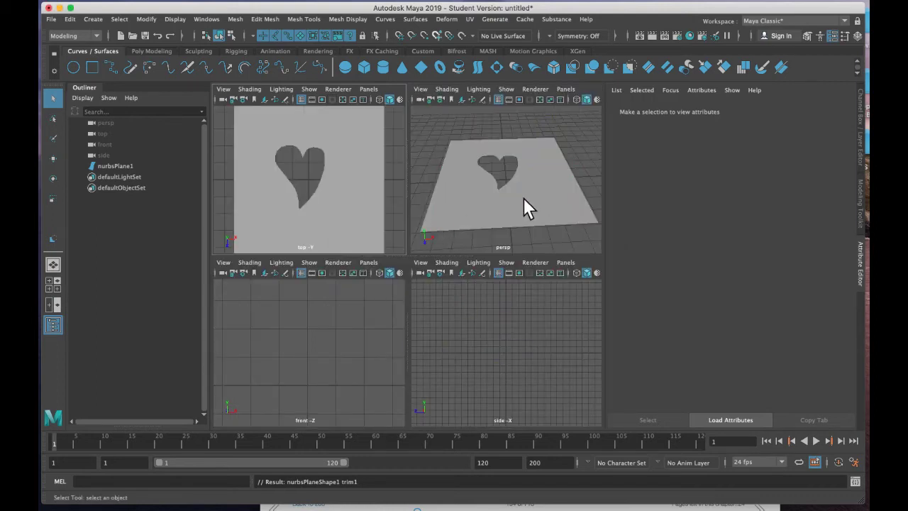
left_click_drag(524, 197, 512, 217, "alt")
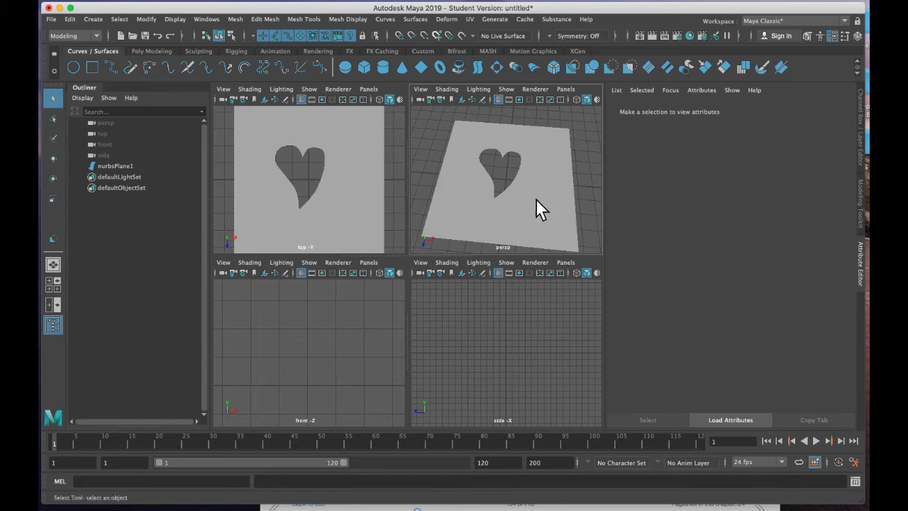
left_click(531, 197)
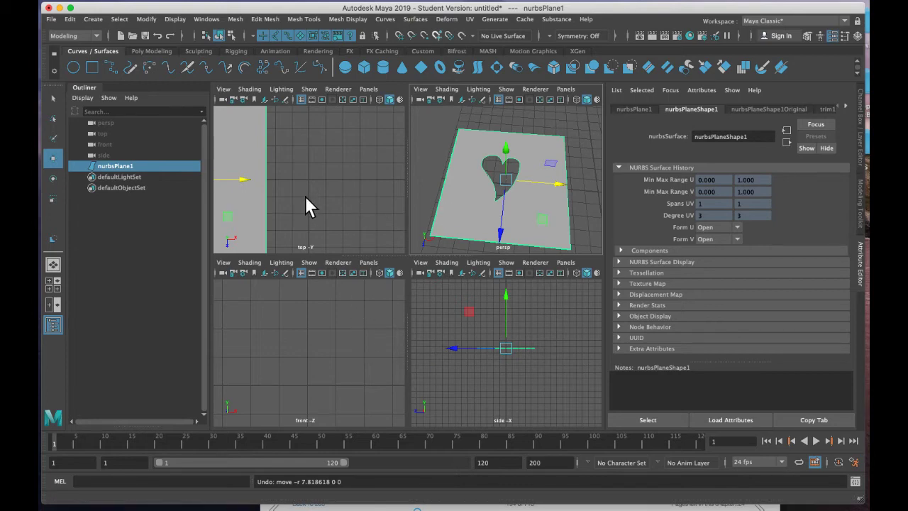
key("space")
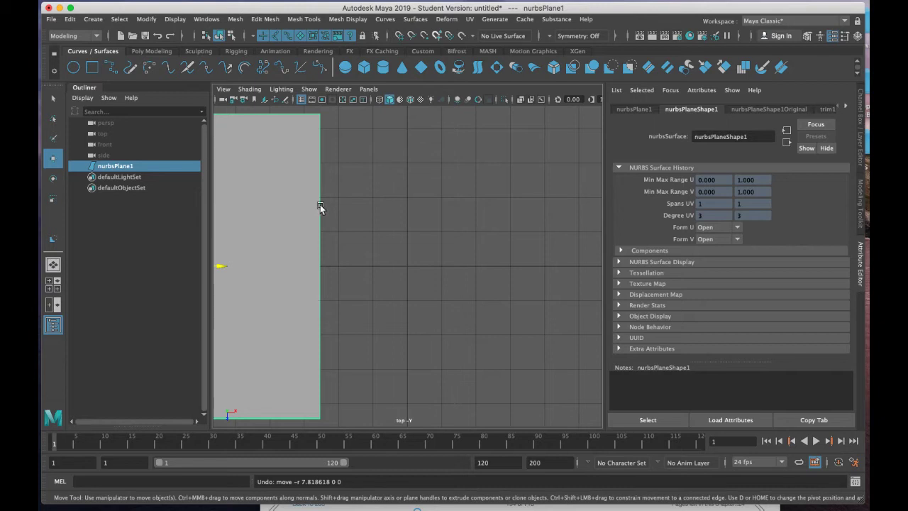
key("f")
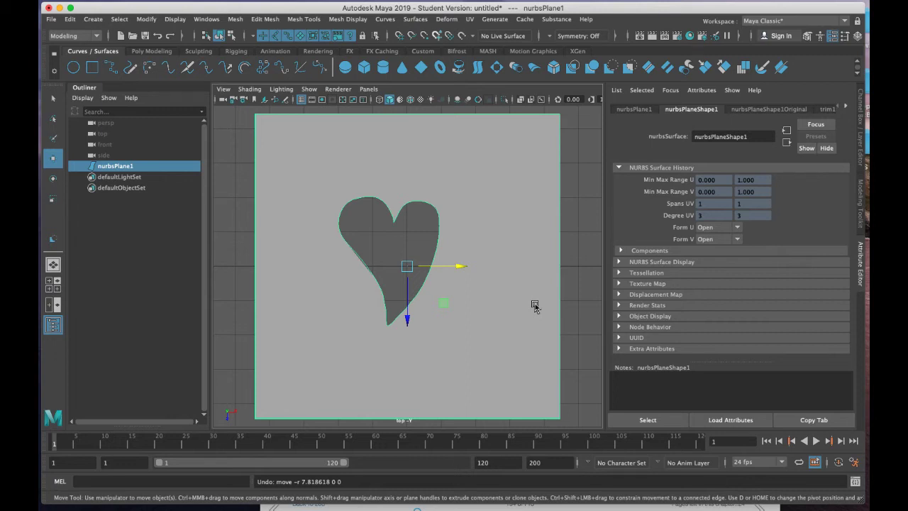
key("space")
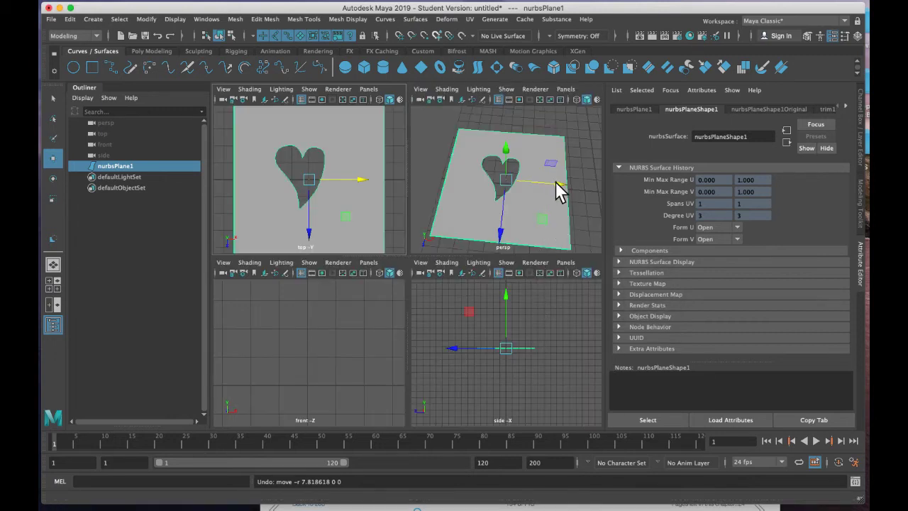
left_click_drag(556, 180, 472, 177)
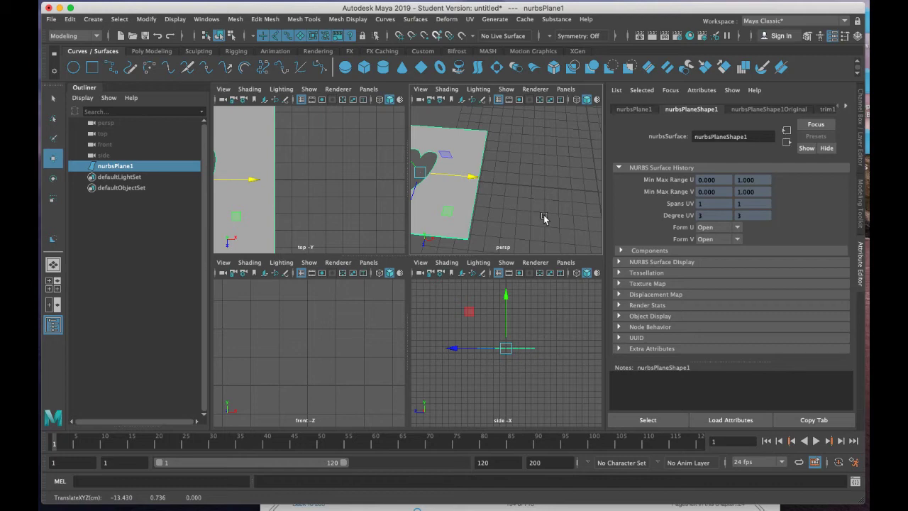
right_click_drag(542, 218, 465, 216, "ctrl")
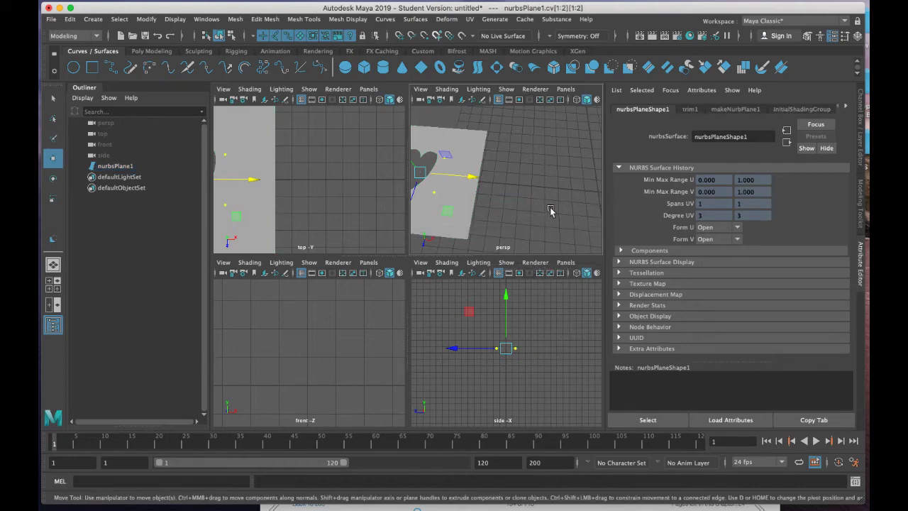
right_click_drag(549, 209, 552, 190, "alt")
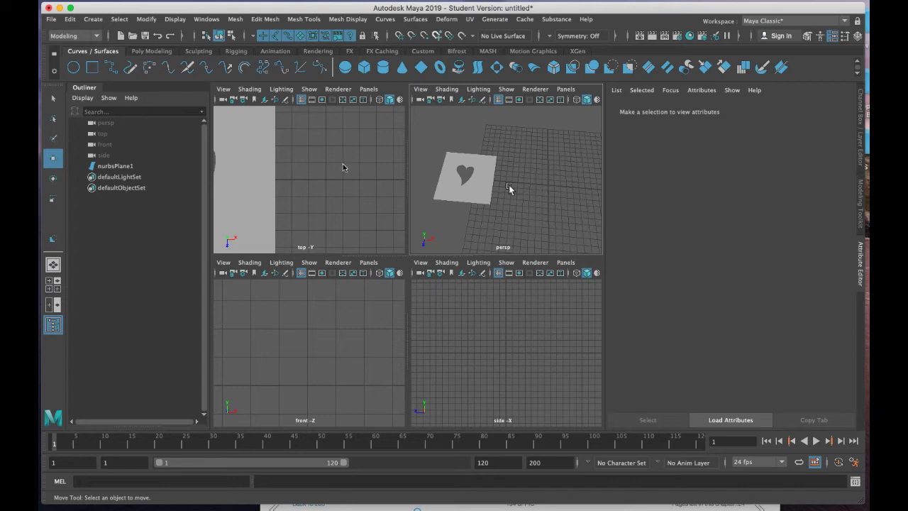
Create a NURBS sphere at the origin and scale it up uniformly to roughly half the trimmed plane's size
left_click(345, 65)
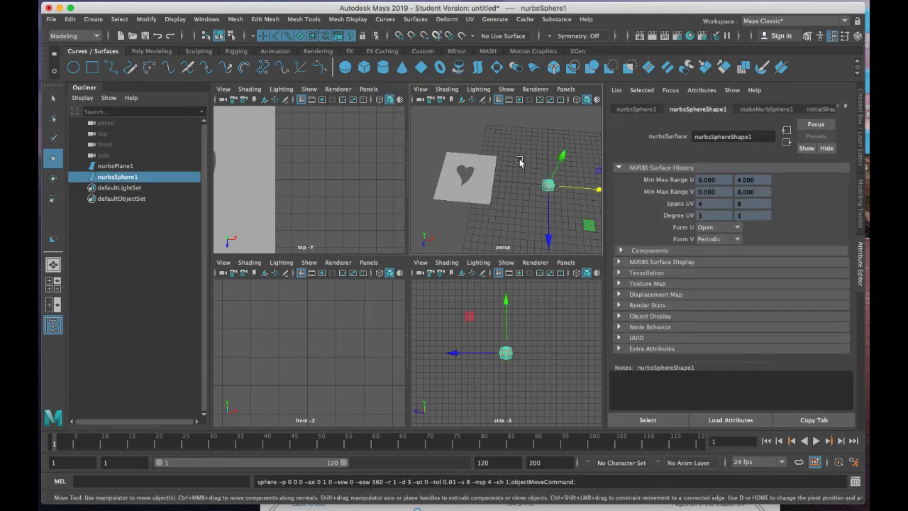
key("e")
key("r")
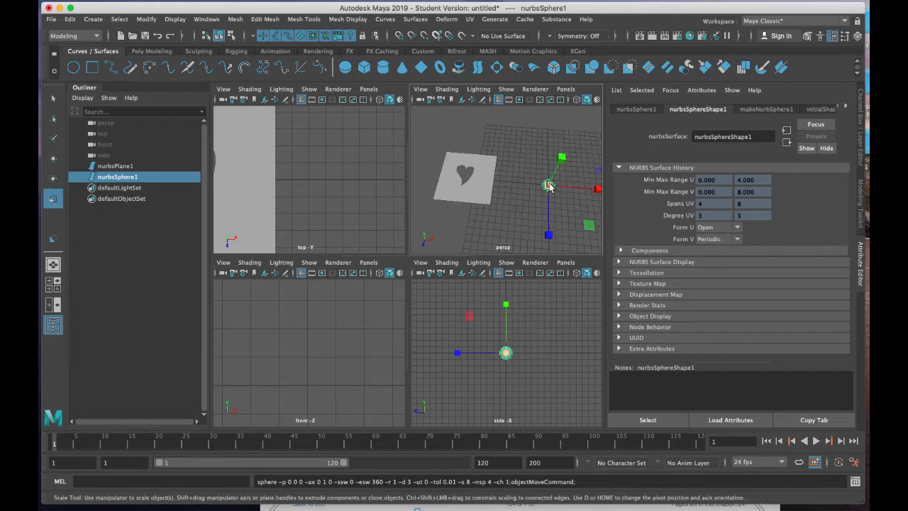
left_click_drag(549, 186, 579, 199)
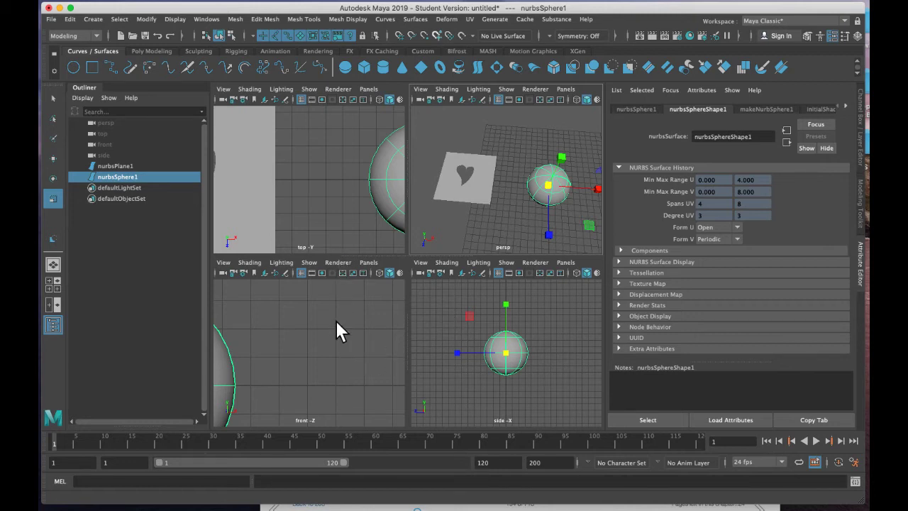
Move the sphere back in negative Z, out in positive X beyond the grid, and raise it above the grid
key("w")
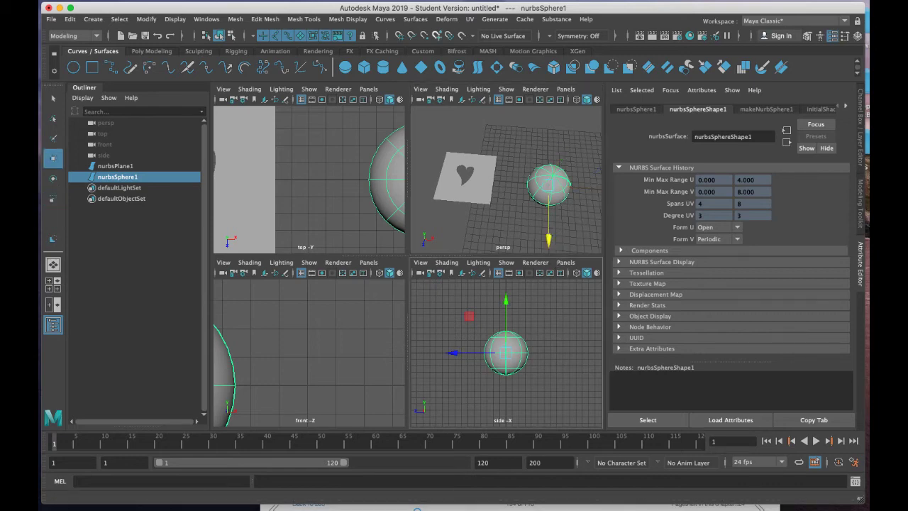
left_click_drag(548, 237, 551, 180)
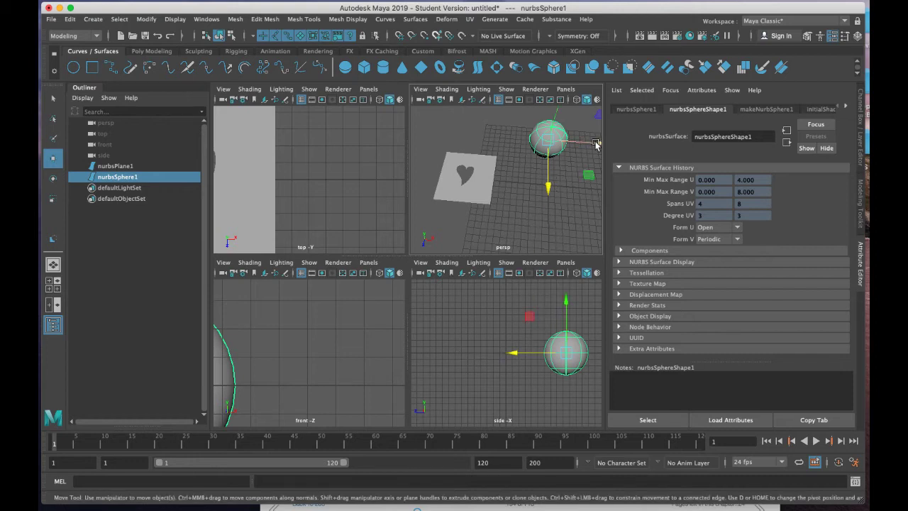
left_click_drag(596, 144, 673, 140)
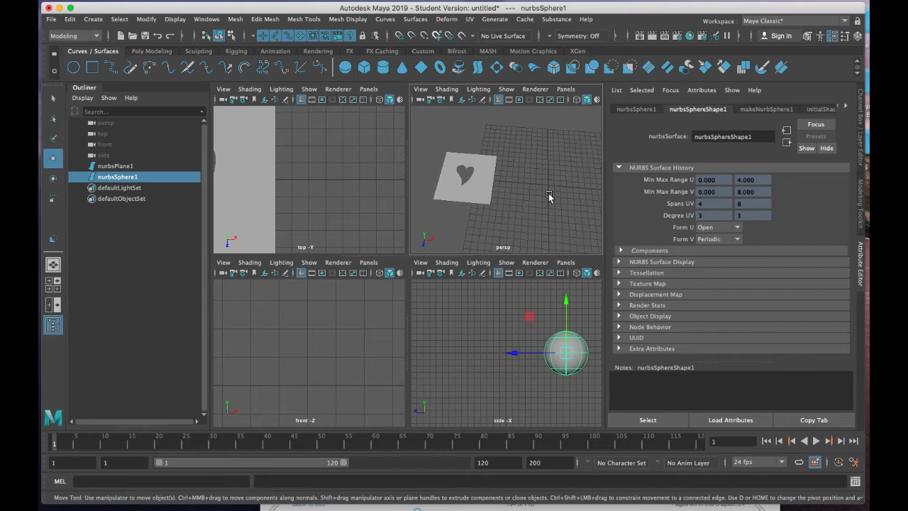
key("space")
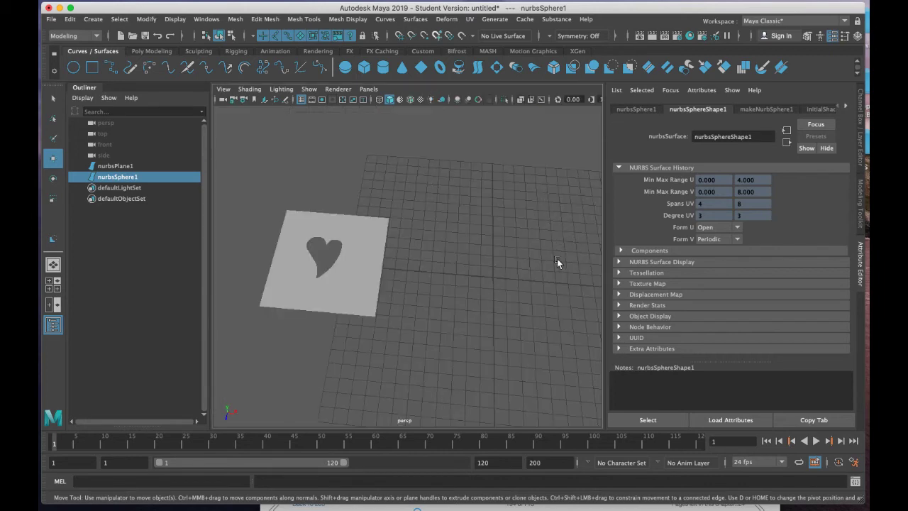
left_click_drag(539, 272, 519, 253, "alt")
left_click_drag(542, 205, 543, 181)
key("space")
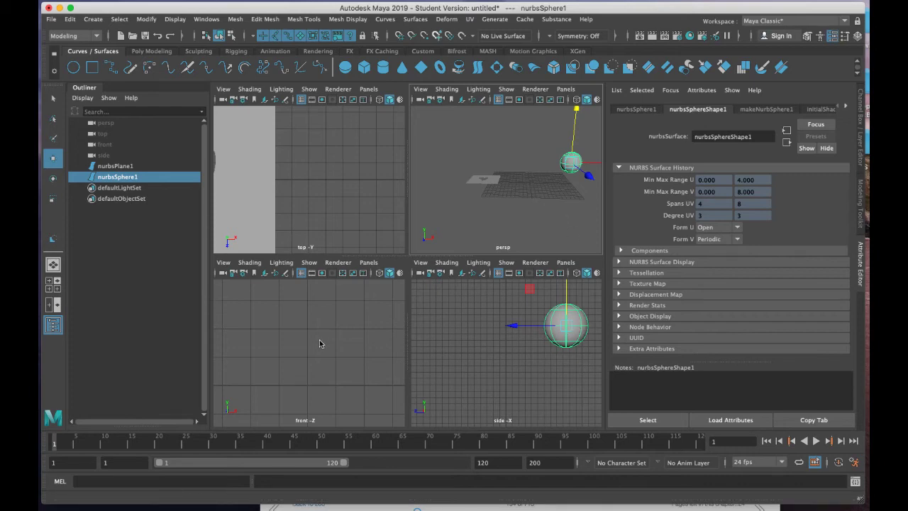
Draw a freehand X-shaped outline over the sphere's centre with the Pencil Curve Tool in a full-size front view
key("f")
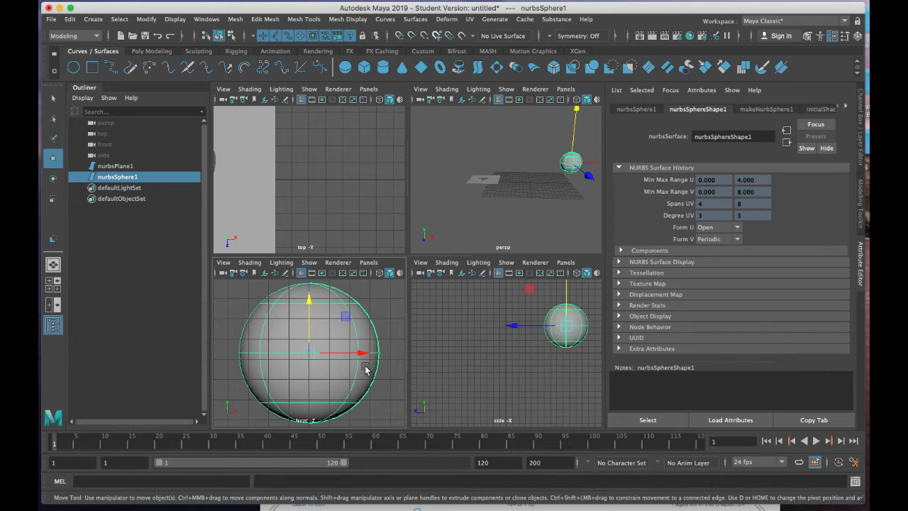
key("space")
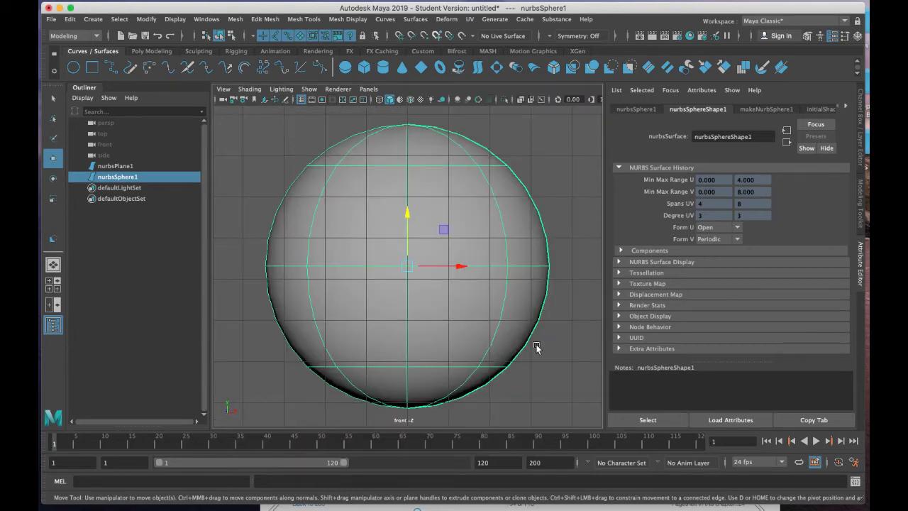
scroll(482, 350, "down", 5)
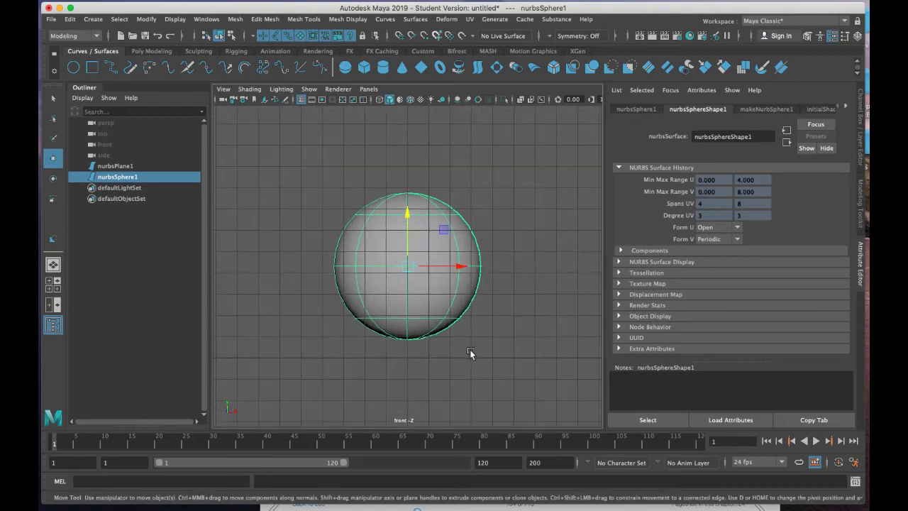
key("q")
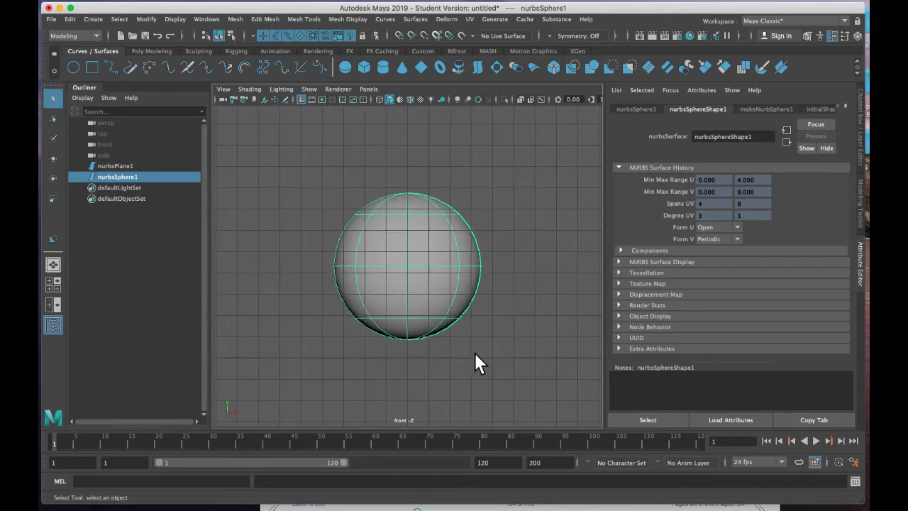
left_click(131, 71)
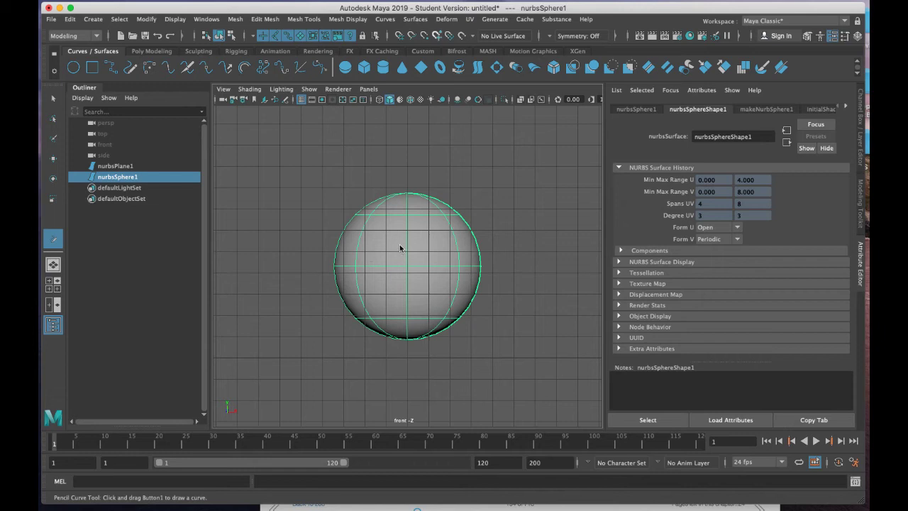
mouse_move(403, 248)
left_mouse_down()
mouse_move(379, 227)
mouse_move(373, 233)
mouse_move(397, 268)
mouse_move(376, 301)
mouse_move(394, 299)
mouse_move(413, 279)
mouse_move(427, 305)
mouse_move(435, 277)
mouse_move(416, 250)
mouse_move(423, 216)
mouse_move(406, 247)
left_mouse_up()
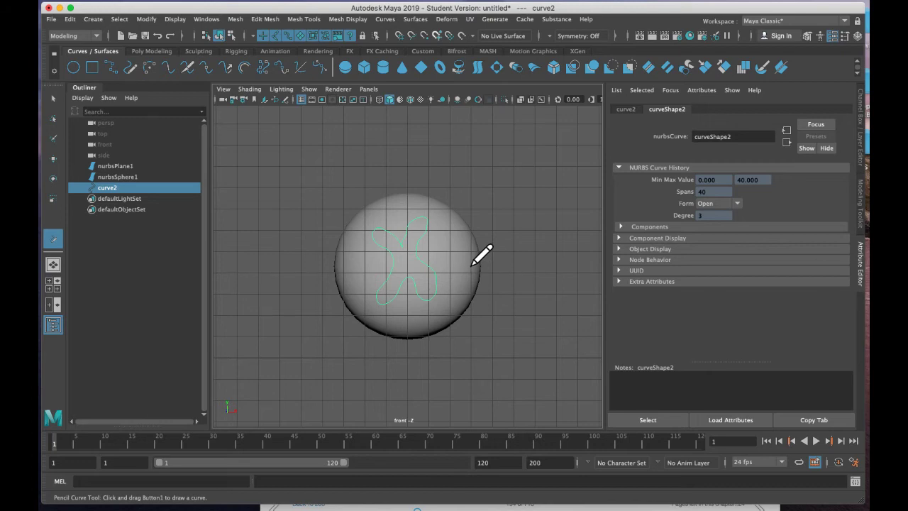
key("q")
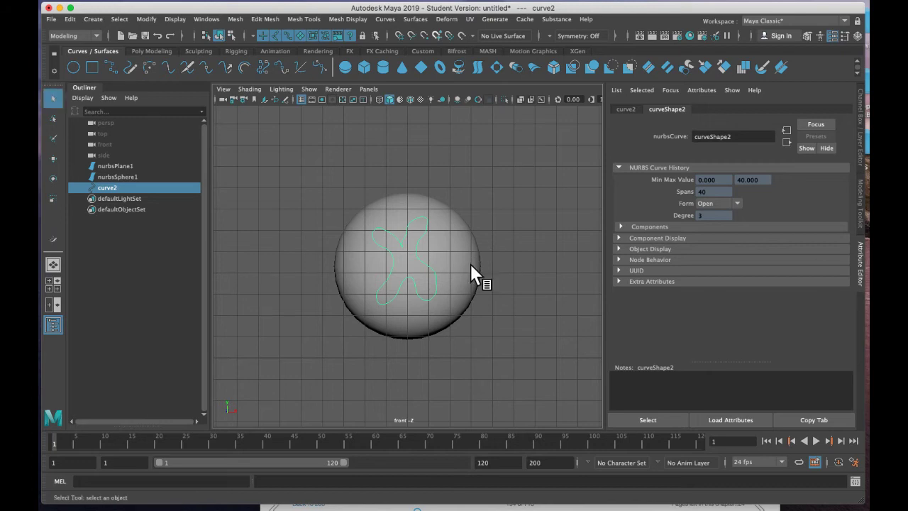
Select the X-shaped curve and close it with Open/Close
left_click(476, 203)
left_click(417, 240)
left_click(386, 17)
left_click(414, 211)
Select the closed X-shaped curve and the sphere, and project the curve onto the surface along the front view direction
key("space")
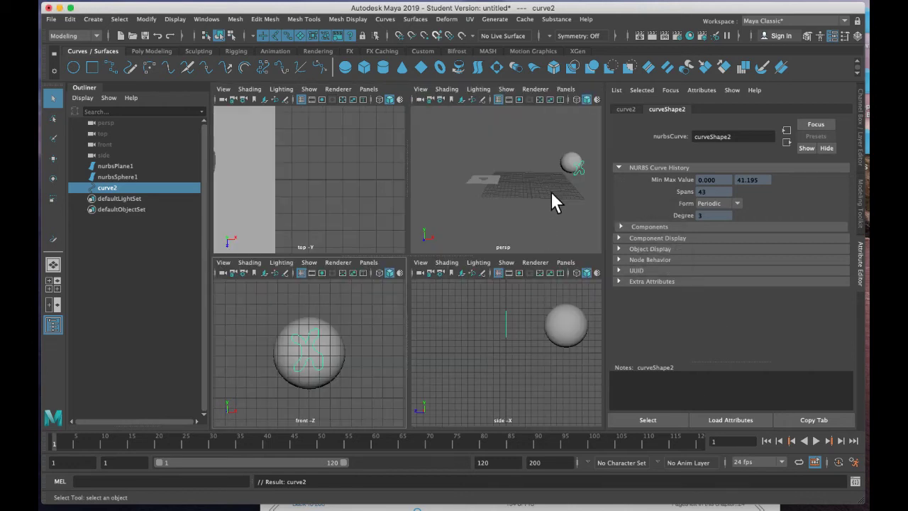
left_click_drag(548, 188, 553, 218, "alt")
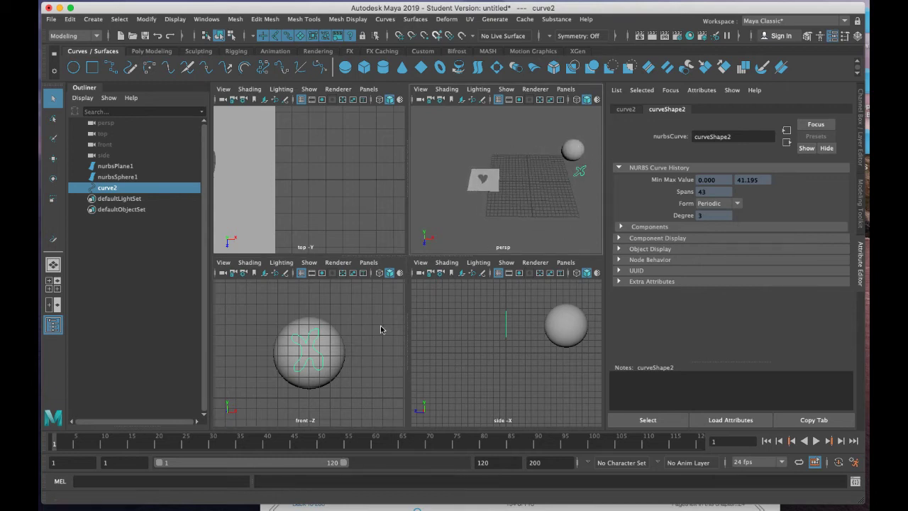
left_click(330, 343, "shift")
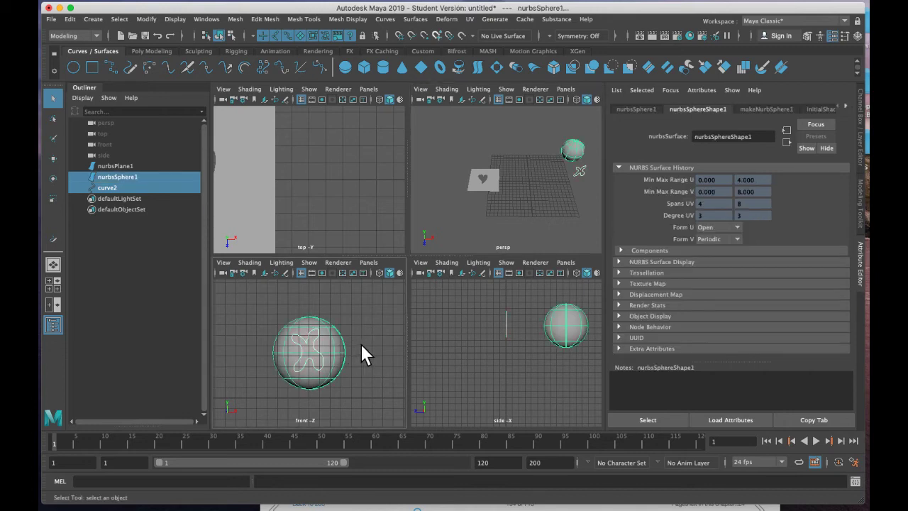
left_click(415, 20)
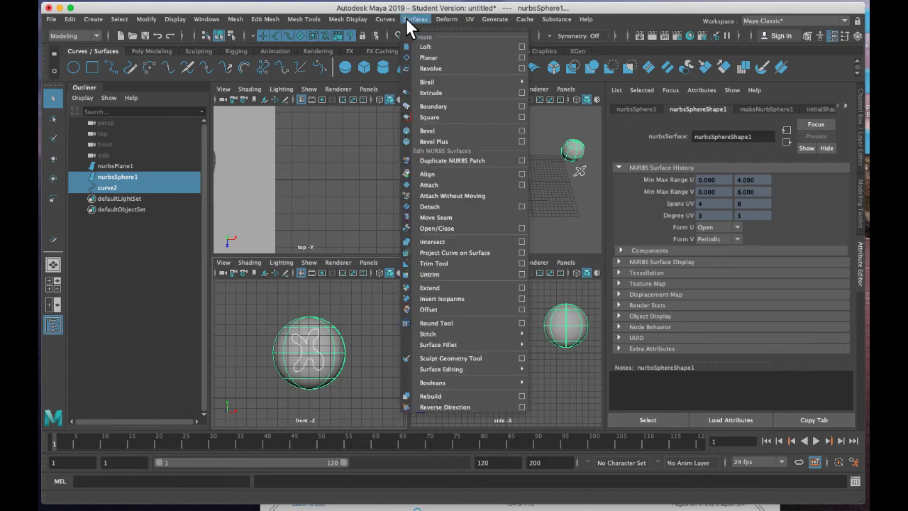
left_click(440, 253)
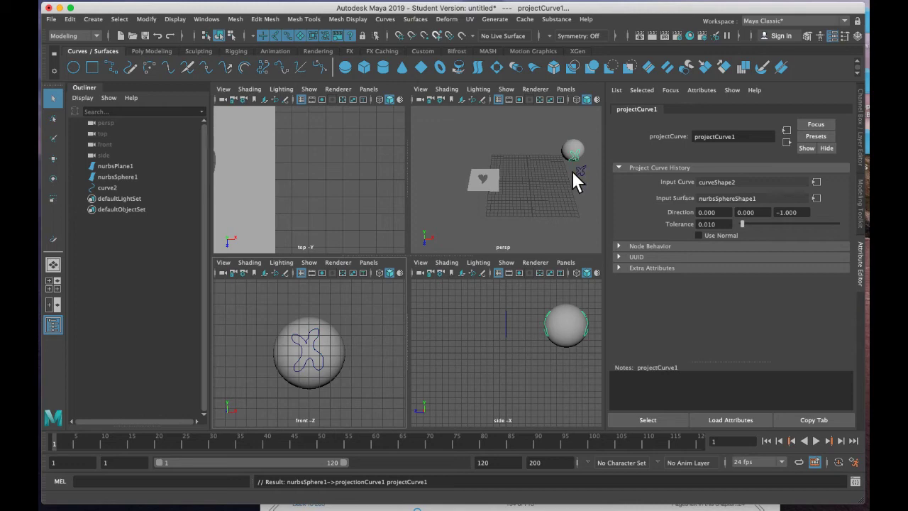
Examine the projected curves on the front and back of the sphere in a full-size perspective view
key("space")
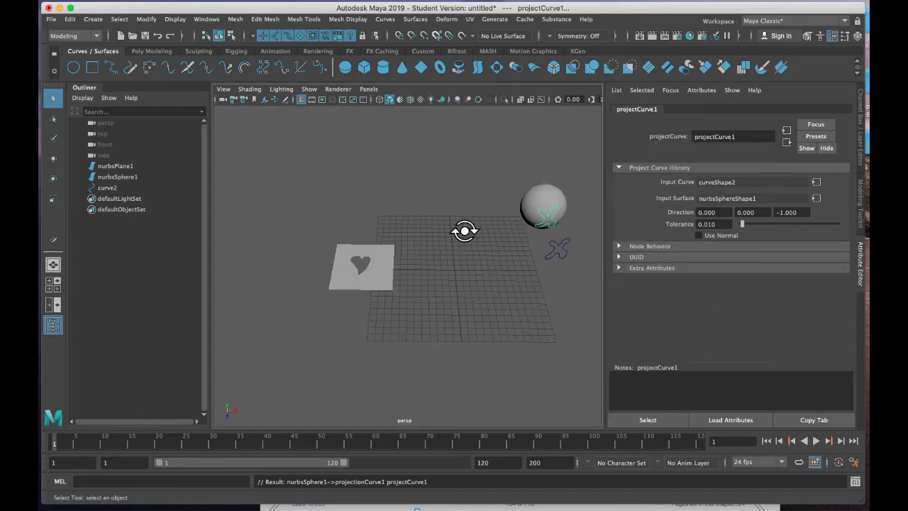
left_click_drag(465, 231, 573, 200, "alt")
left_click_drag(393, 220, 358, 228, "alt")
right_click_drag(358, 229, 540, 235, "alt")
mouse_move(426, 230)
left_mouse_down("alt")
mouse_move(388, 229)
mouse_move(421, 229)
left_mouse_up("alt")
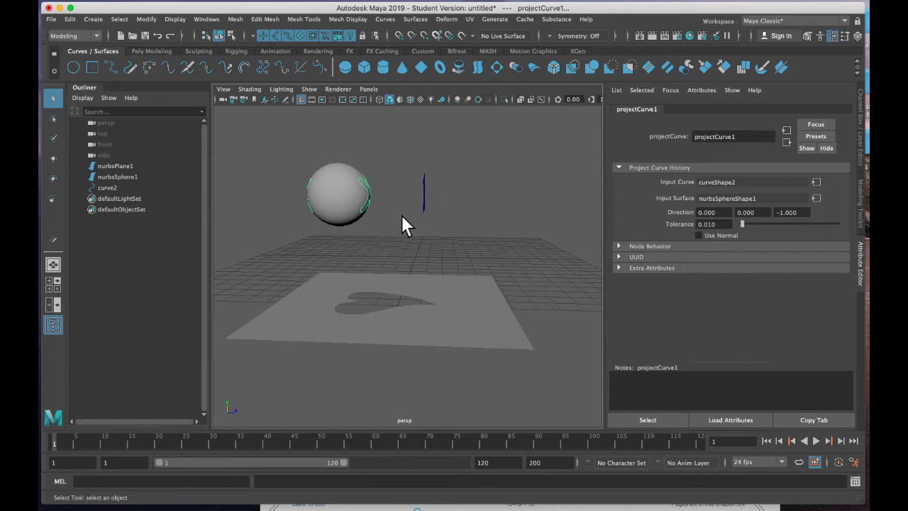
left_click_drag(383, 219, 395, 221, "alt")
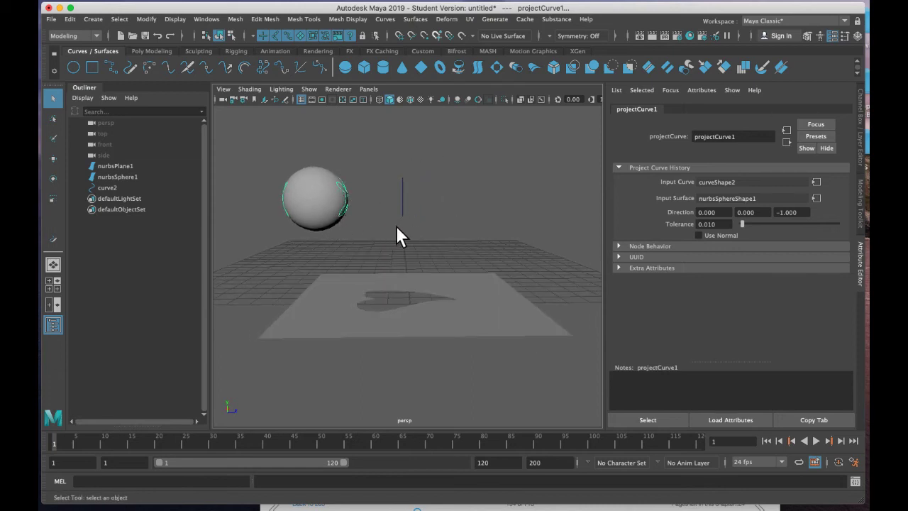
left_click_drag(396, 226, 305, 231, "alt")
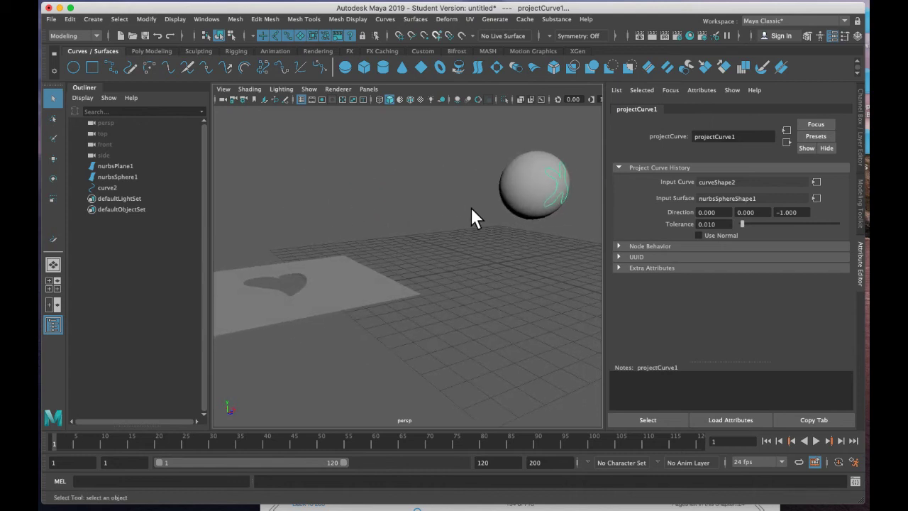
Trim the sphere with the Trim Tool, keeping the main body region outside the projected X shapes
left_click(531, 190)
key("f")
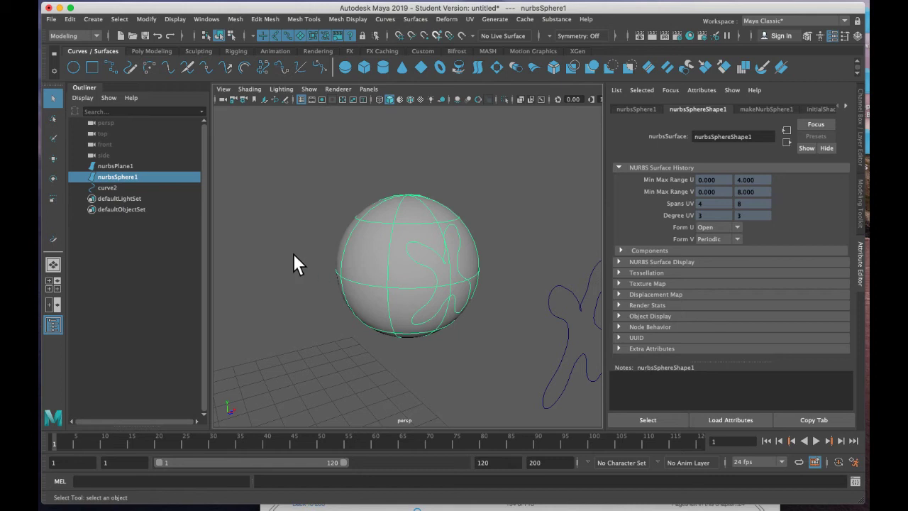
left_click_drag(227, 220, 300, 218, "alt")
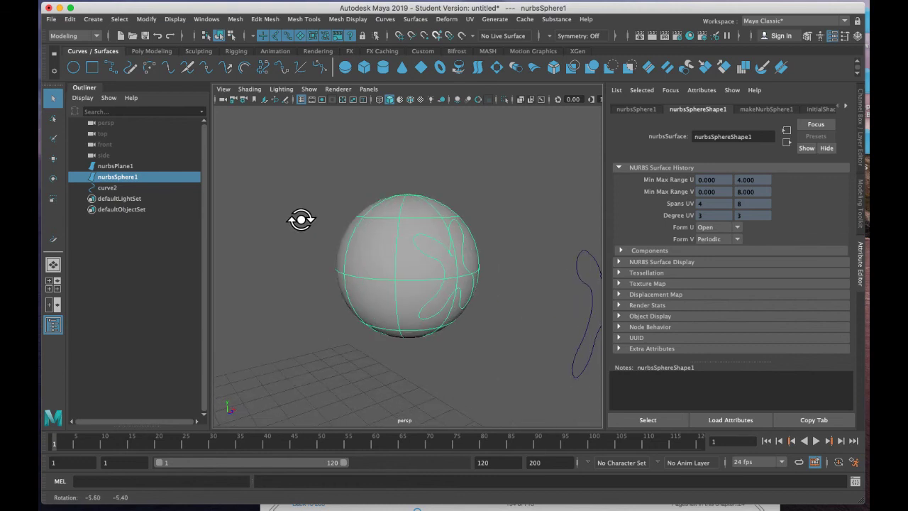
left_click(413, 18)
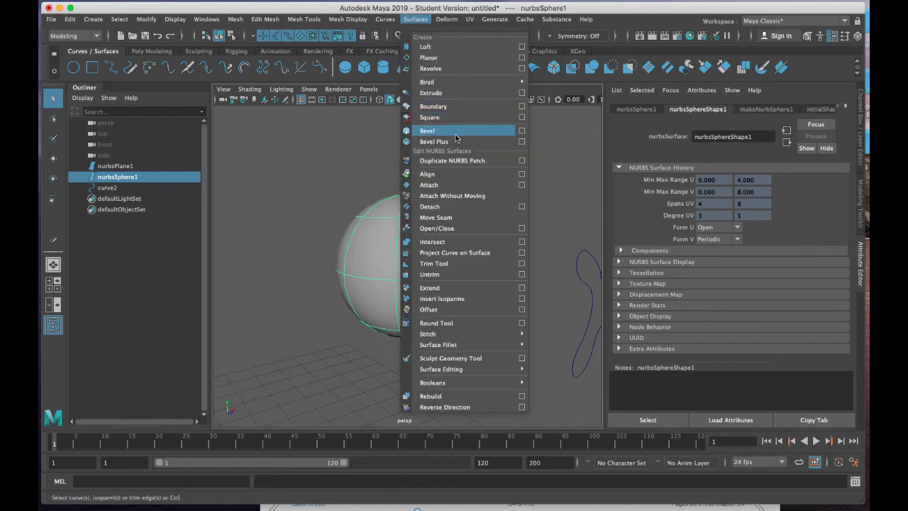
left_click(447, 263)
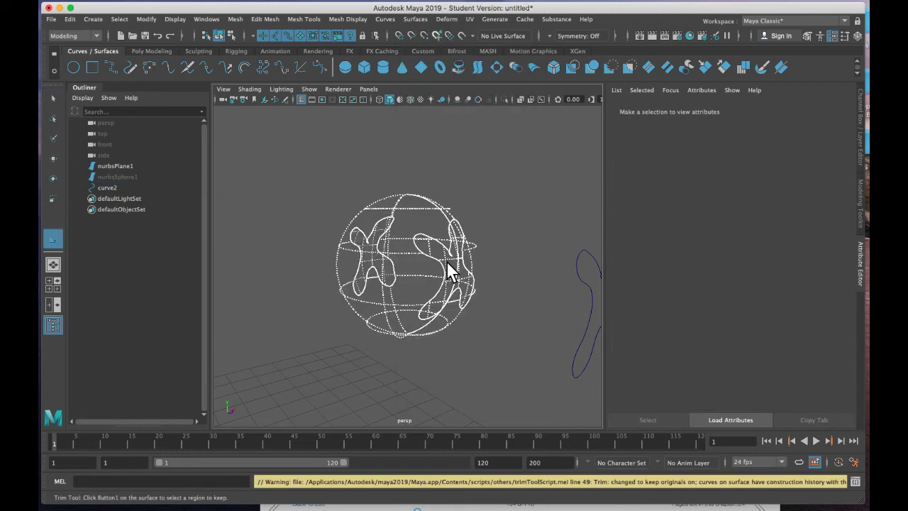
mouse_move(401, 268)
left_mouse_down("alt")
mouse_move(348, 268)
mouse_move(348, 251)
mouse_move(410, 277)
mouse_move(438, 267)
mouse_move(419, 270)
left_mouse_up("alt")
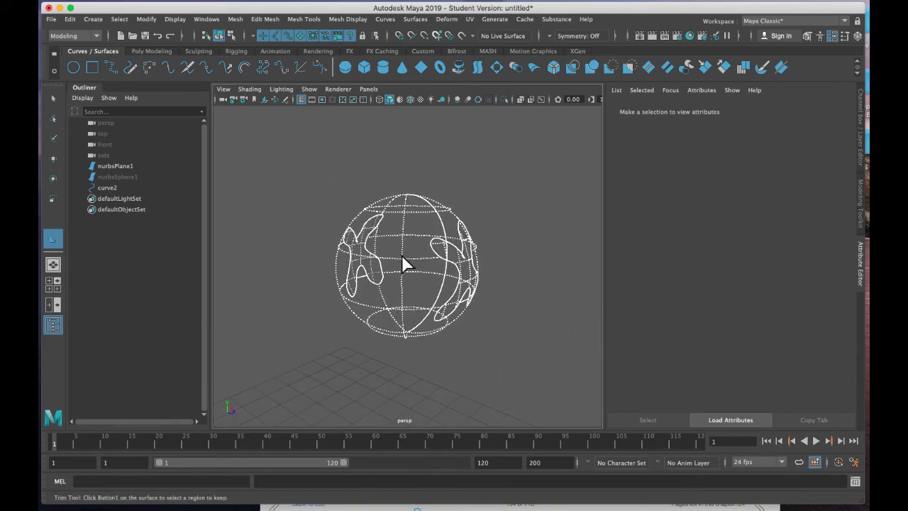
left_click(400, 256)
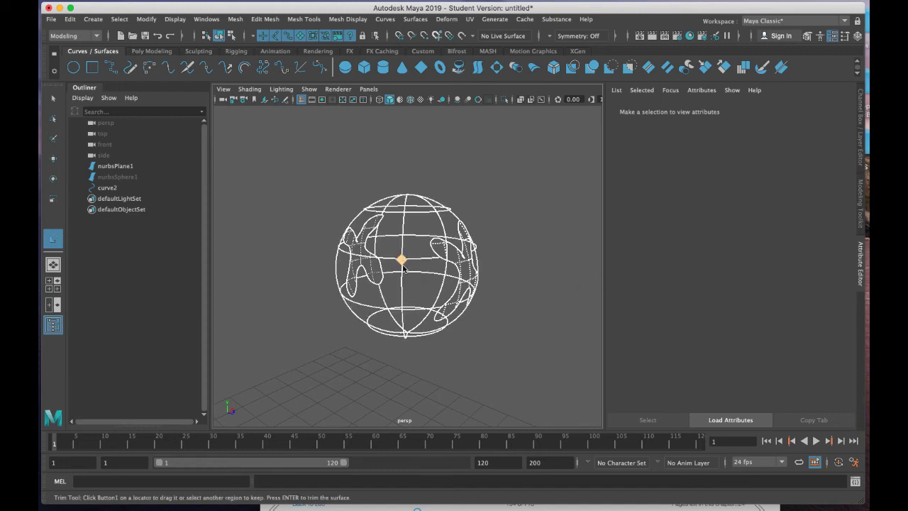
left_click_drag(523, 281, 497, 286, "alt")
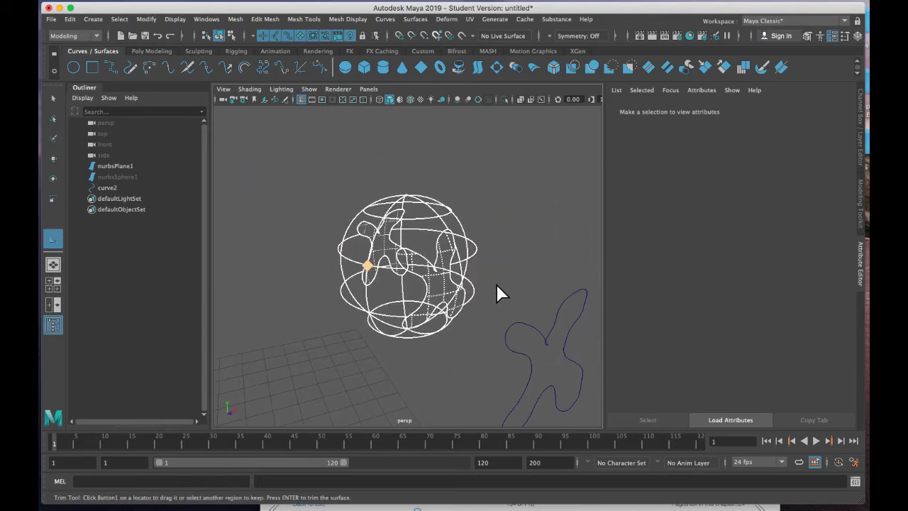
key("Return")
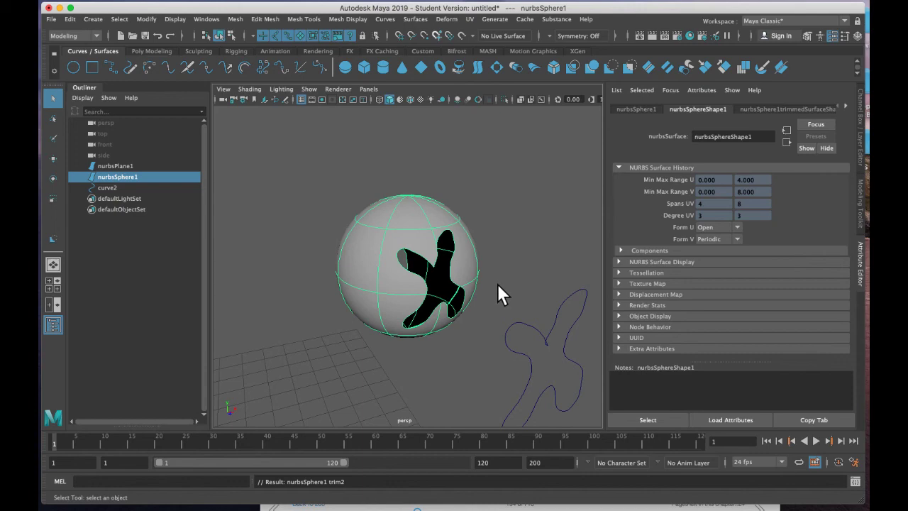
Try moving the trimmed sphere along X relative to the source curve, and undo the moves
left_click_drag(502, 279, 497, 260, "alt")
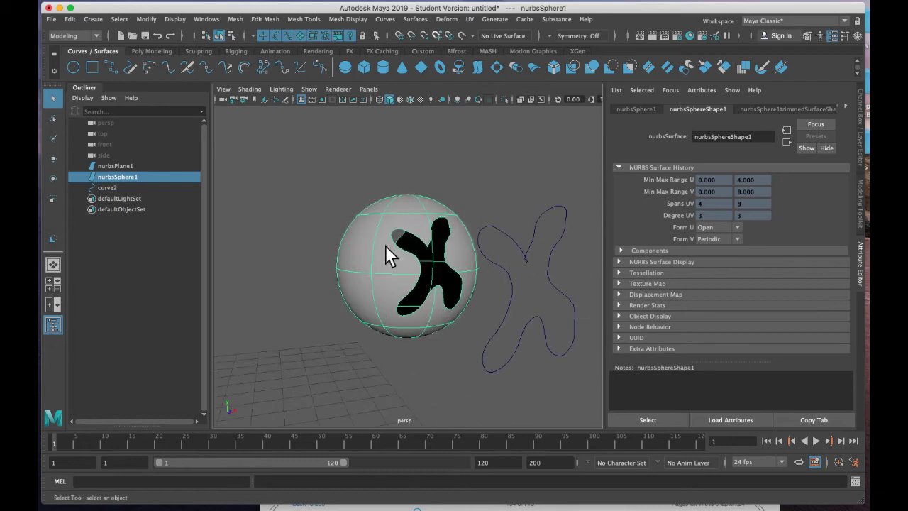
key("w")
mouse_move(454, 264)
left_mouse_down()
mouse_move(431, 266)
mouse_move(472, 266)
mouse_move(430, 262)
mouse_move(487, 259)
mouse_move(416, 262)
mouse_move(482, 261)
mouse_move(443, 263)
mouse_move(470, 261)
left_mouse_up()
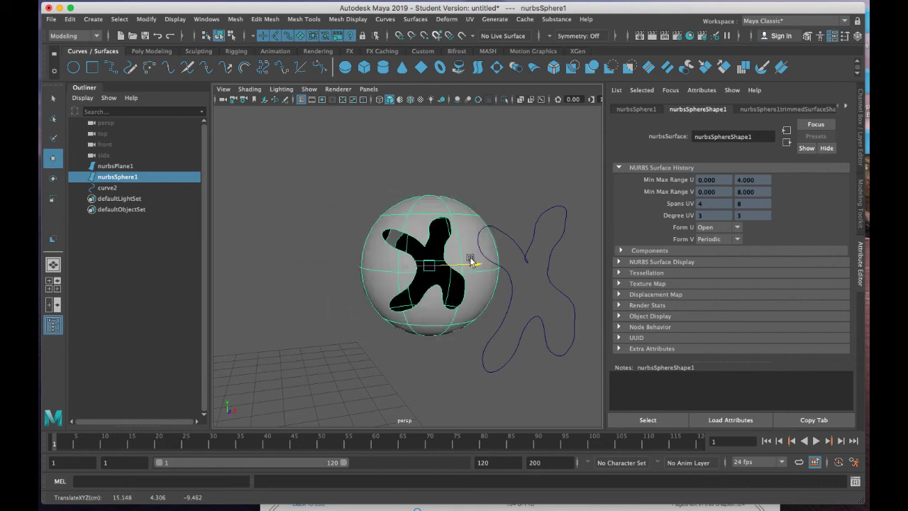
key("z")
key("z")
key("z")
key("z")
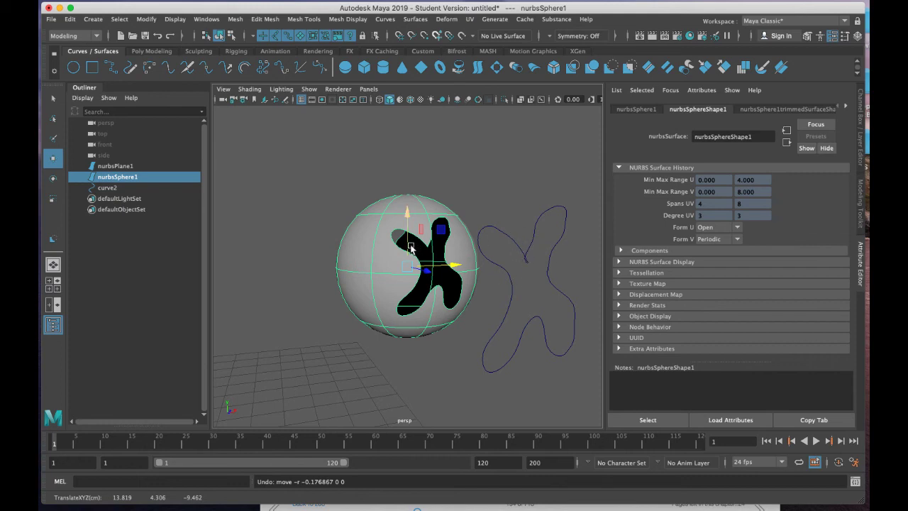
Display the source curve's control vertices and move individual ones at its upper-left lobe and right waist to reshape the cutout
left_click(527, 261)
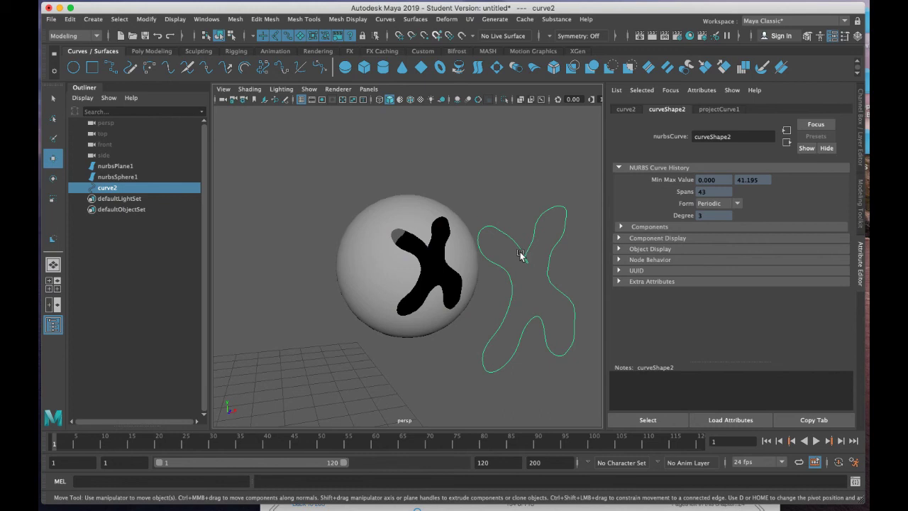
right_click(520, 253)
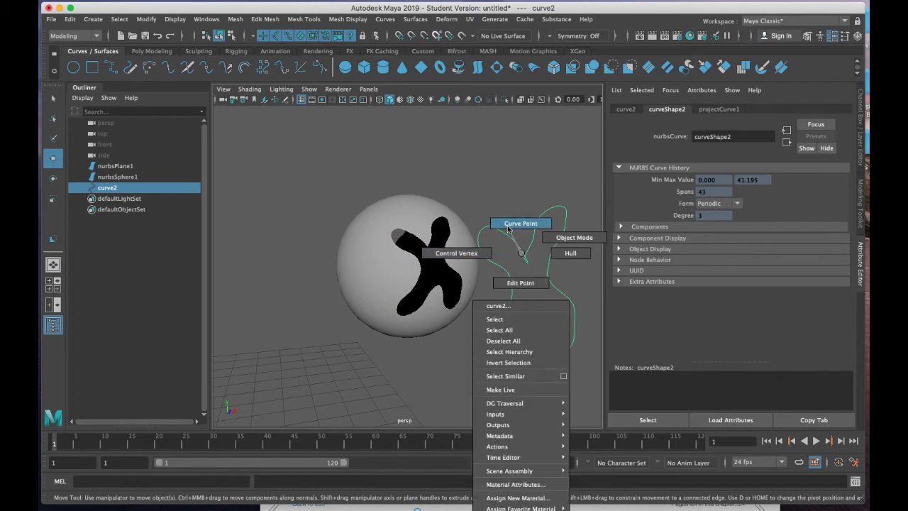
right_click_drag(507, 230, 480, 253)
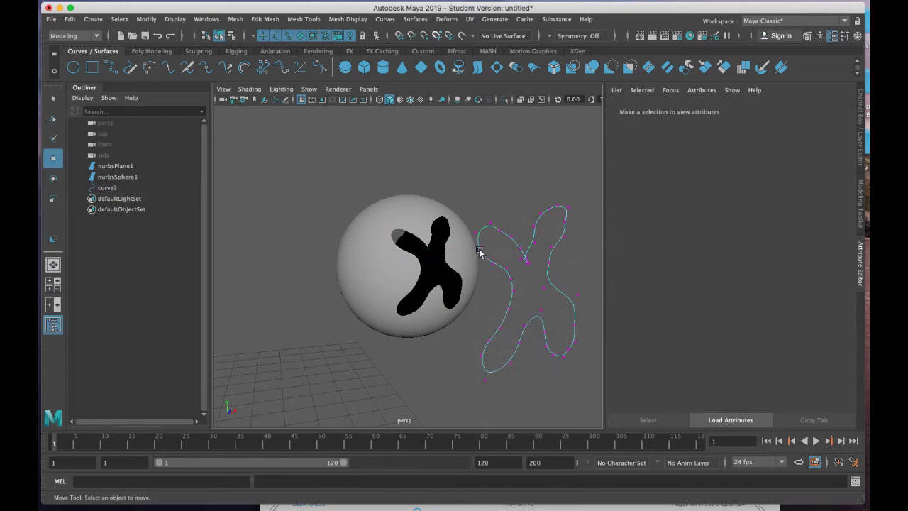
left_click_drag(492, 236, 526, 279)
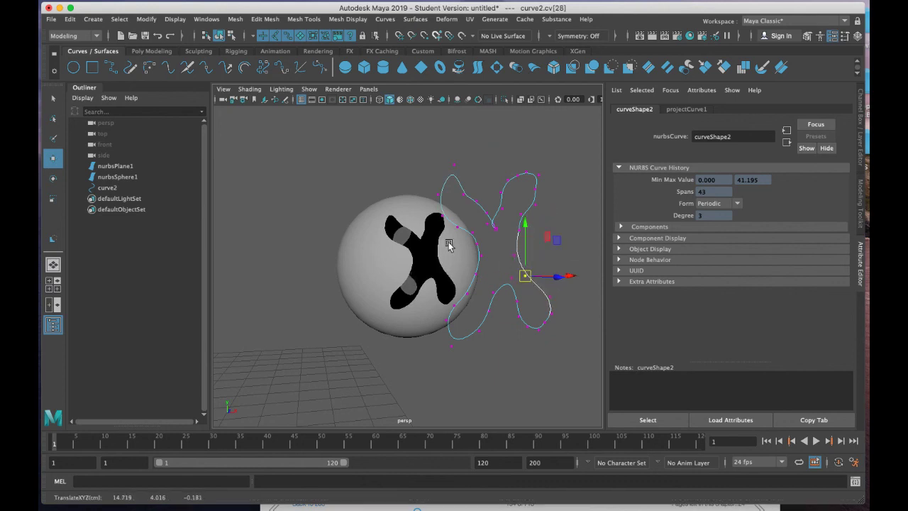
left_click_drag(441, 156, 454, 183)
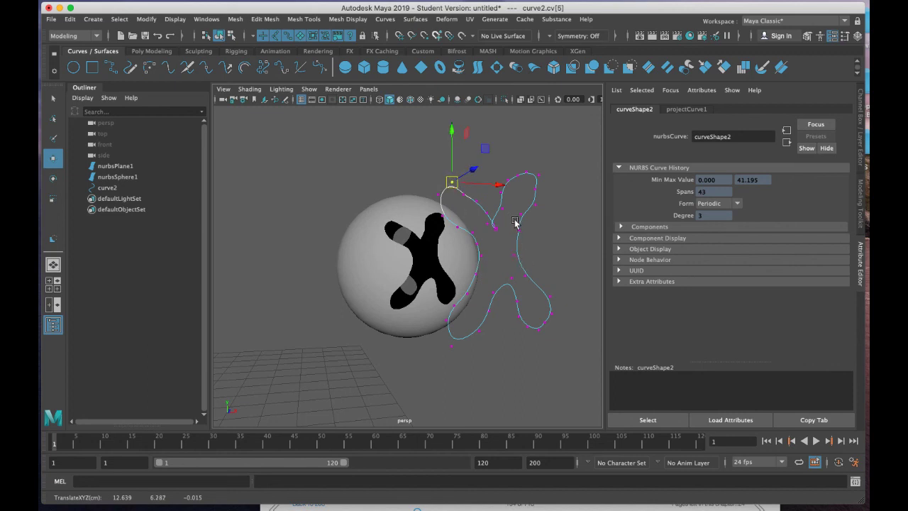
Shift three control vertices on the curve's right waist outward in X, and move the lowest of them to straighten that side
left_click_drag(514, 211, 524, 262)
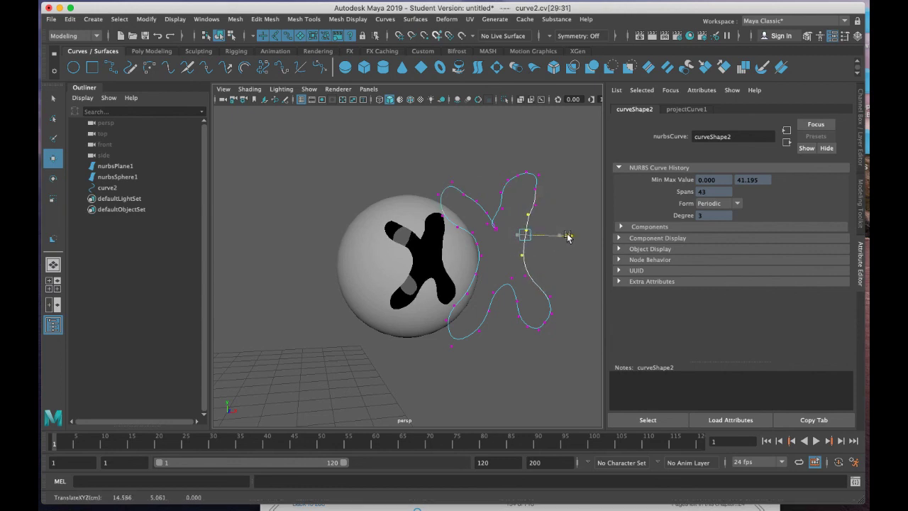
left_click(511, 257)
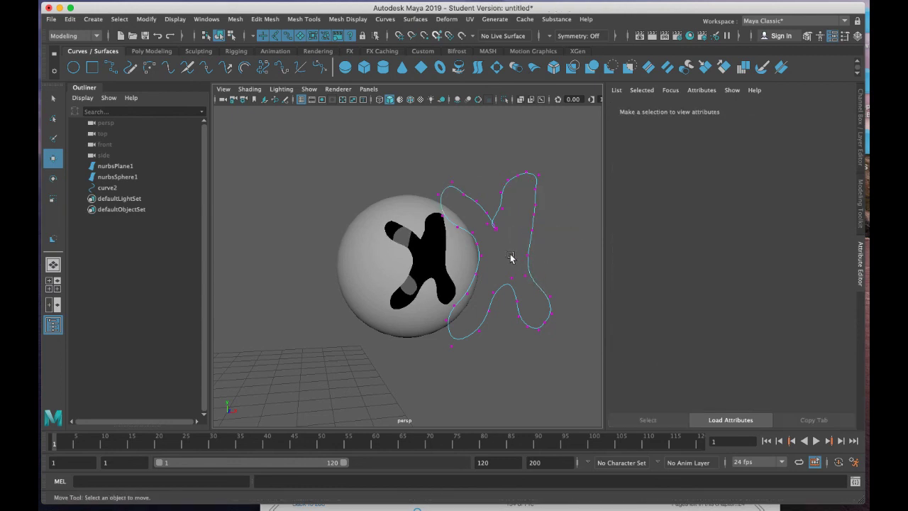
left_click_drag(516, 248, 537, 256)
left_click_drag(359, 319, 371, 301, "alt")
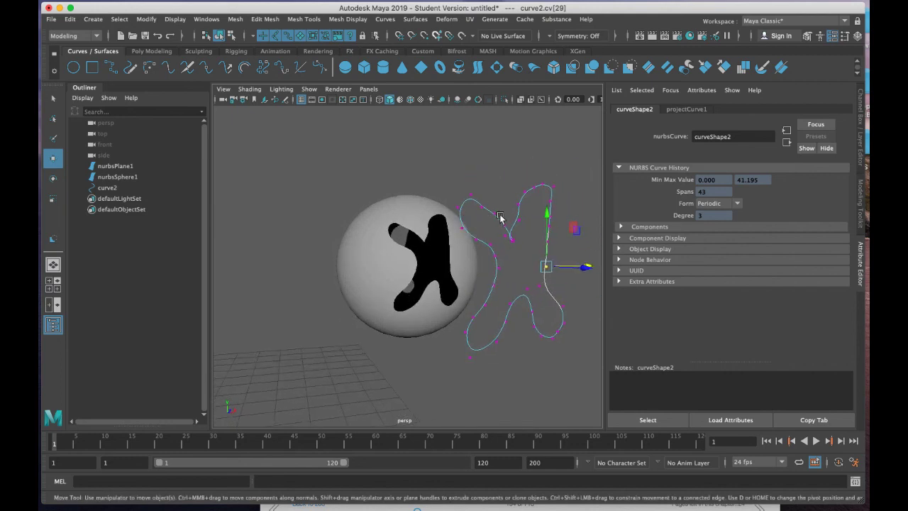
Return the X-shaped source curve to object mode and delete it
right_click_drag(497, 218, 539, 209)
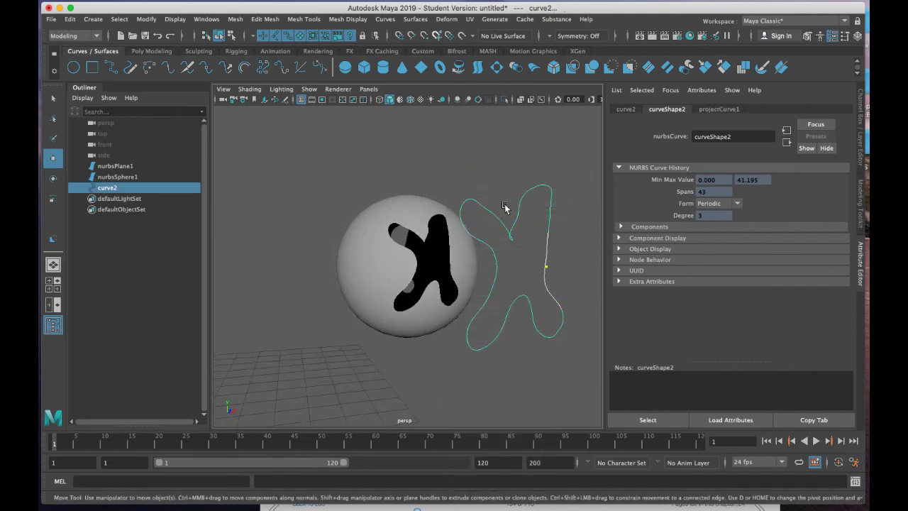
left_click(496, 219)
left_click(511, 216)
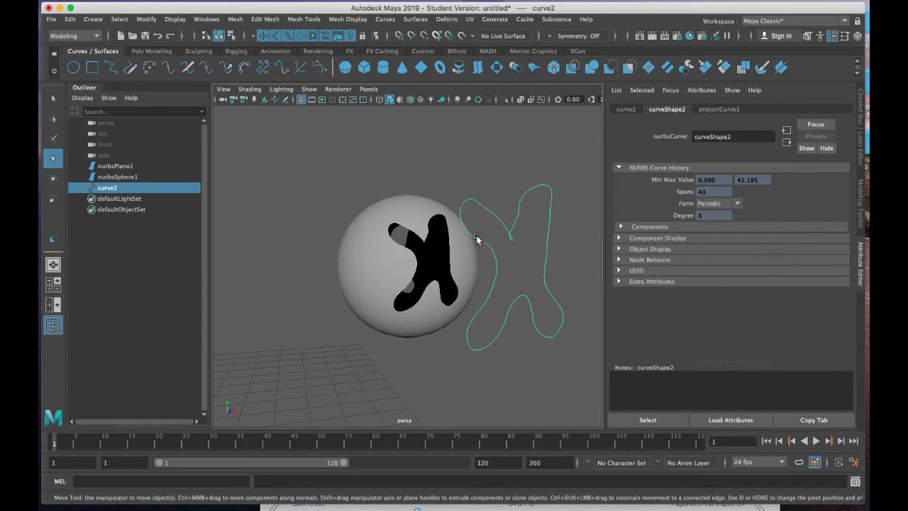
key("Delete")
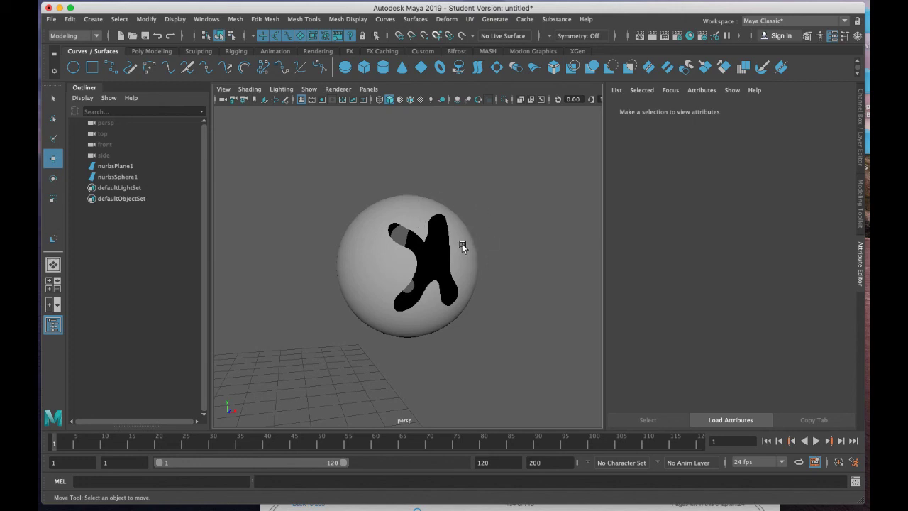
Select the trimmed sphere and move it back and forth along X, leaving it farther out in positive X
left_click(464, 244)
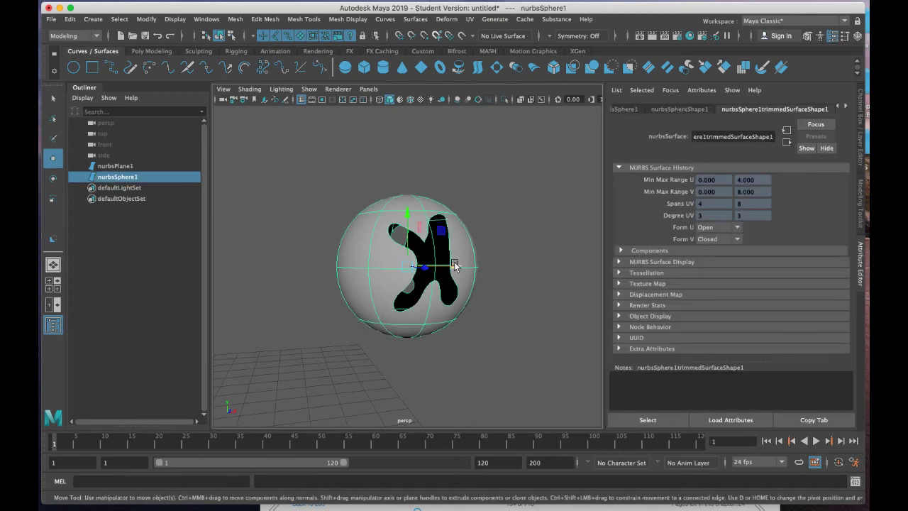
left_click_drag(454, 267, 337, 248)
left_click_drag(407, 243, 531, 231)
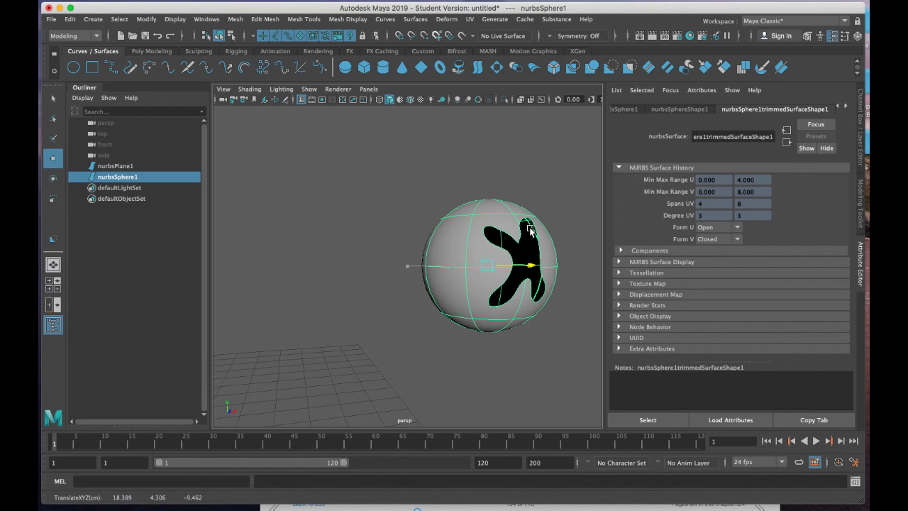
mouse_move(529, 229)
left_mouse_down()
mouse_move(419, 232)
mouse_move(738, 248)
mouse_move(573, 232)
mouse_move(544, 231)
mouse_move(543, 239)
left_mouse_up()
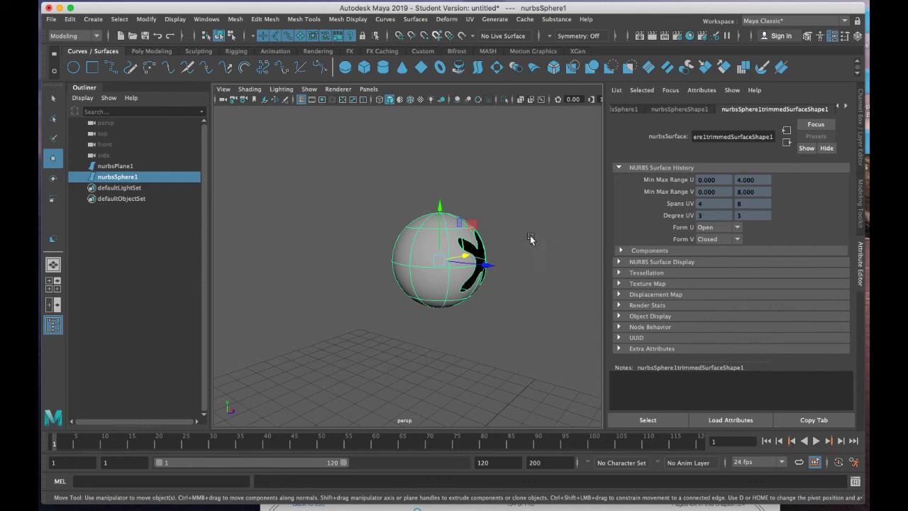